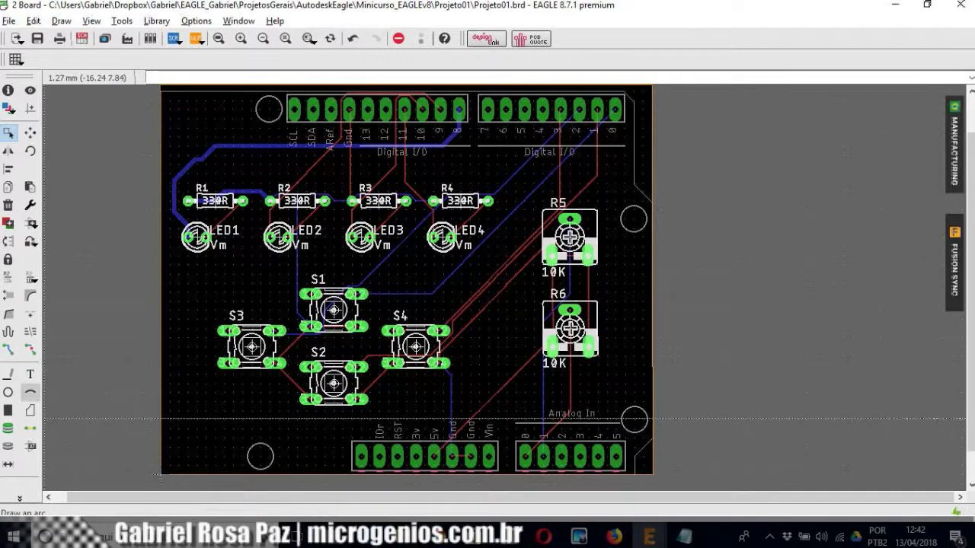
Step: Save the Projeto01 board file with Ctrl+S
key("ctrl+s")
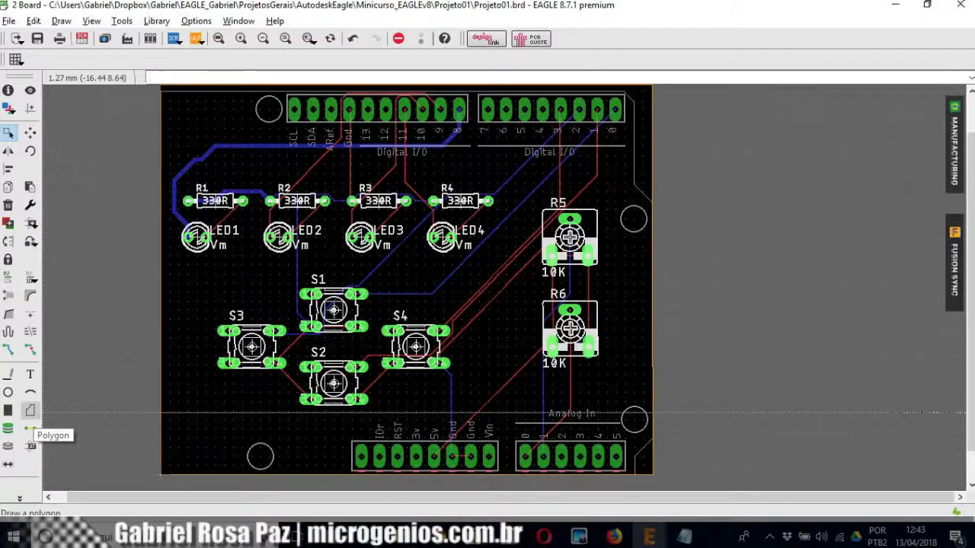
Step: Draw a closed Bottom-layer polygon with 45° bends from the top-left corner to above Analog In
left_click(30, 410)
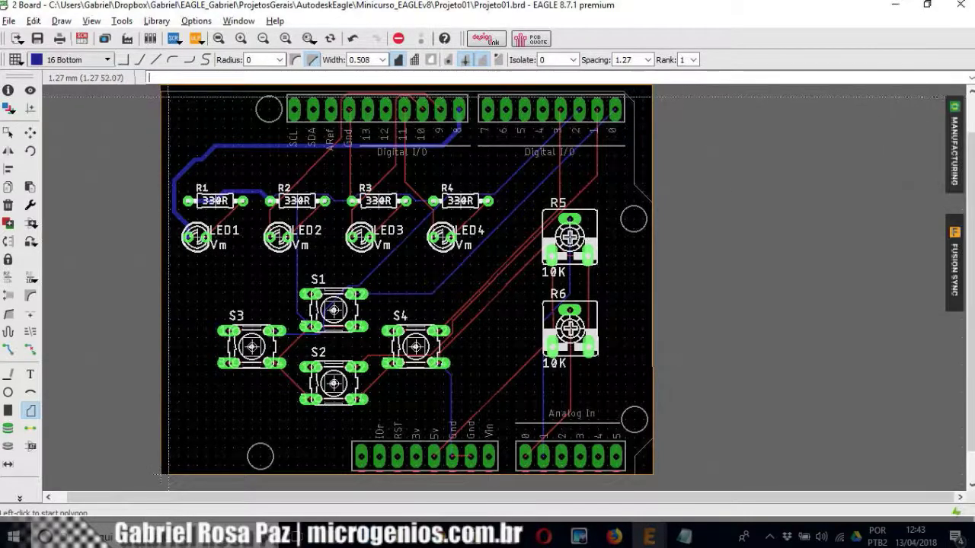
left_click(169, 99)
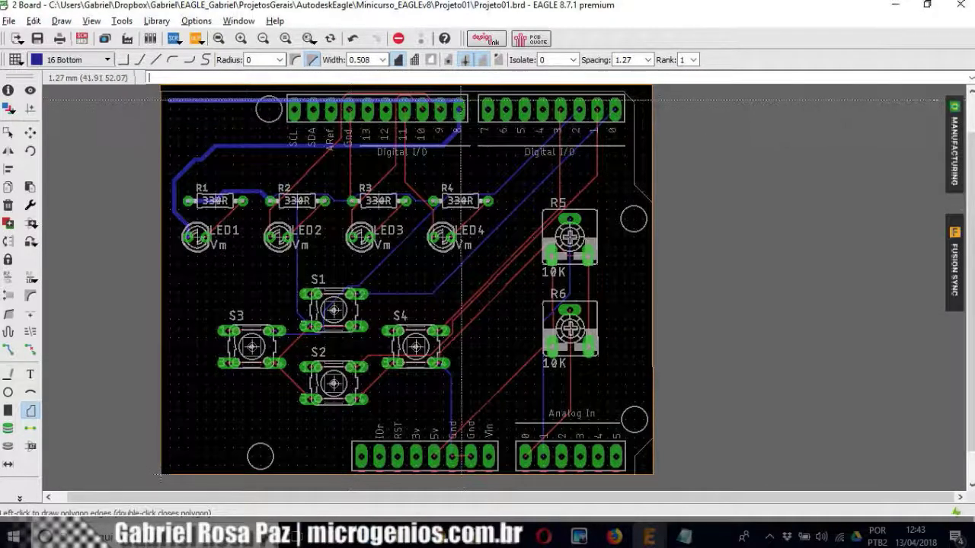
right_click(459, 99)
right_click(458, 99)
right_click(456, 99)
right_click(457, 99)
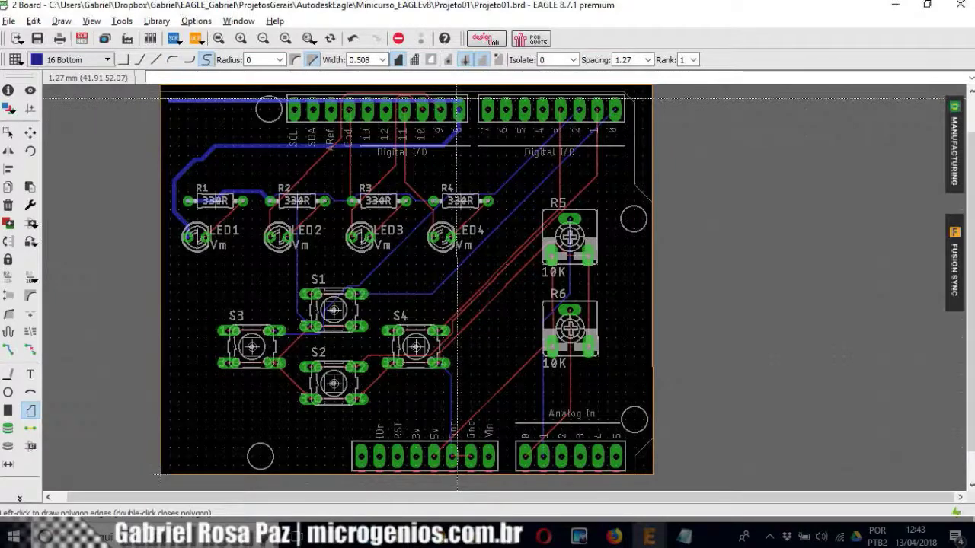
right_click(456, 99)
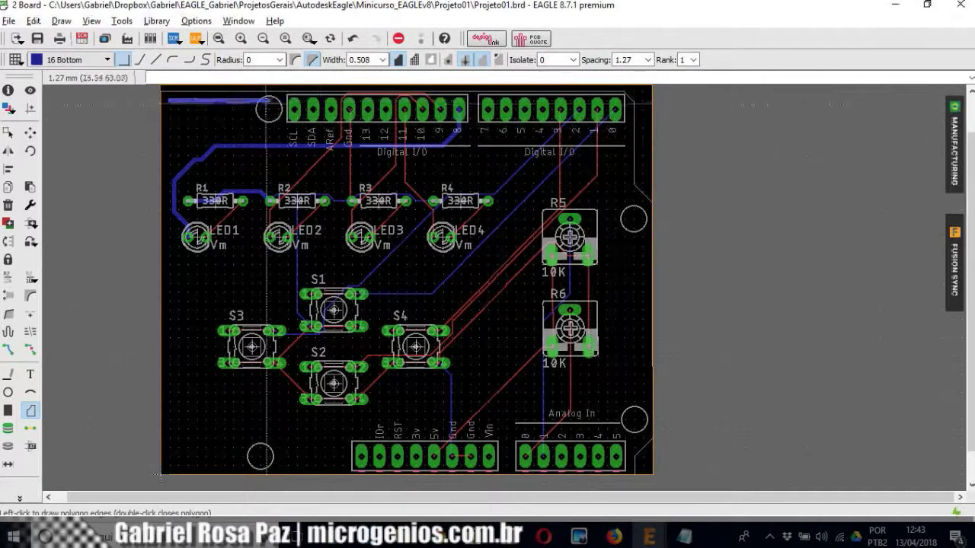
right_click(201, 114)
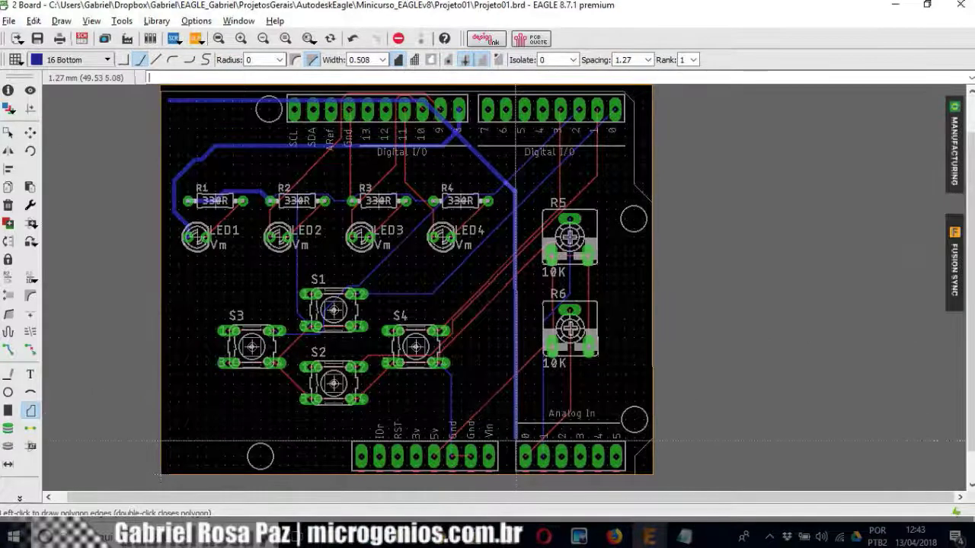
left_click(517, 411)
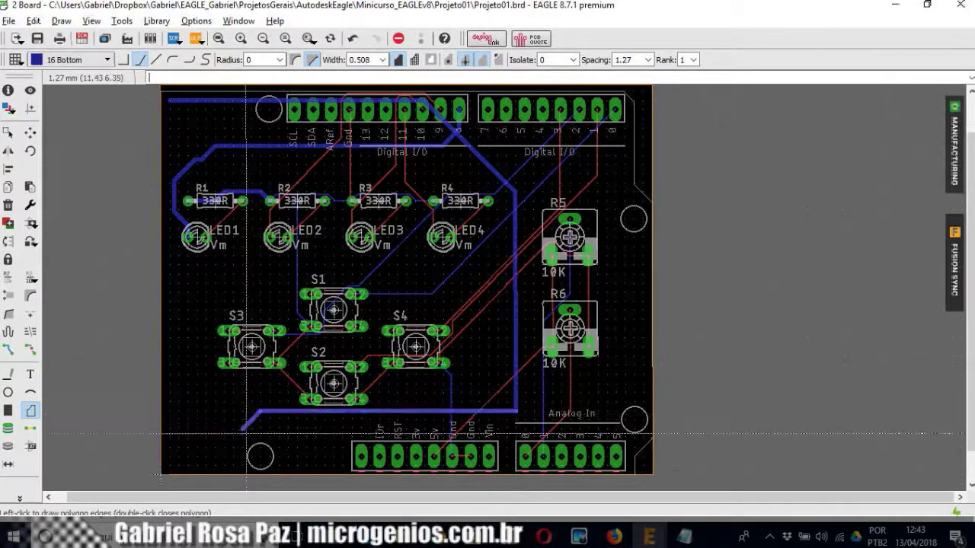
left_click(169, 411)
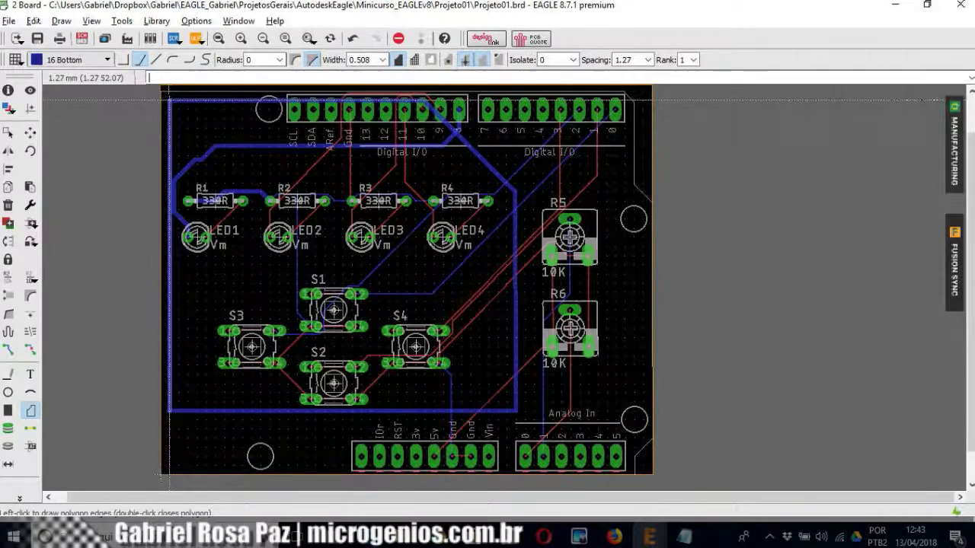
double_click(169, 100)
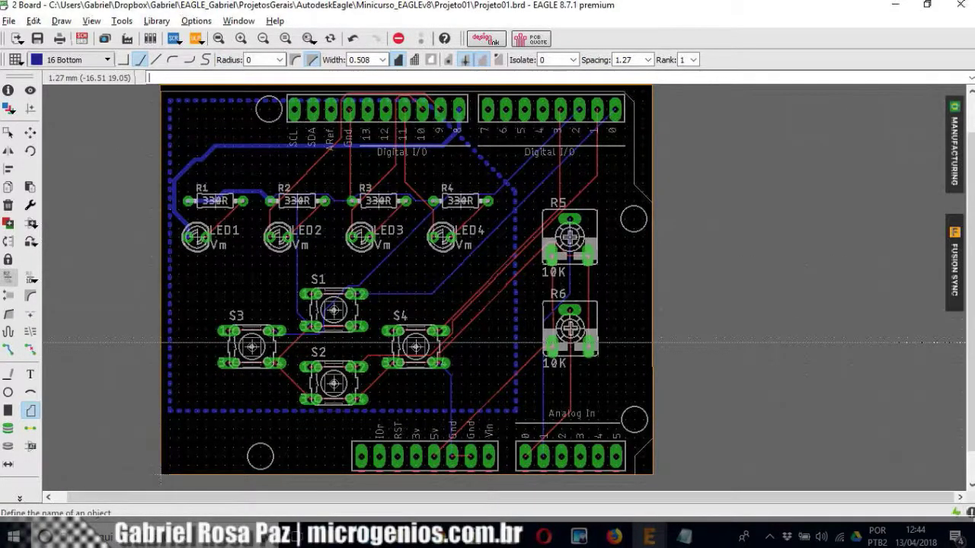
Step: Rename the pour polygon's signal from N$9 to GND
left_click(30, 411)
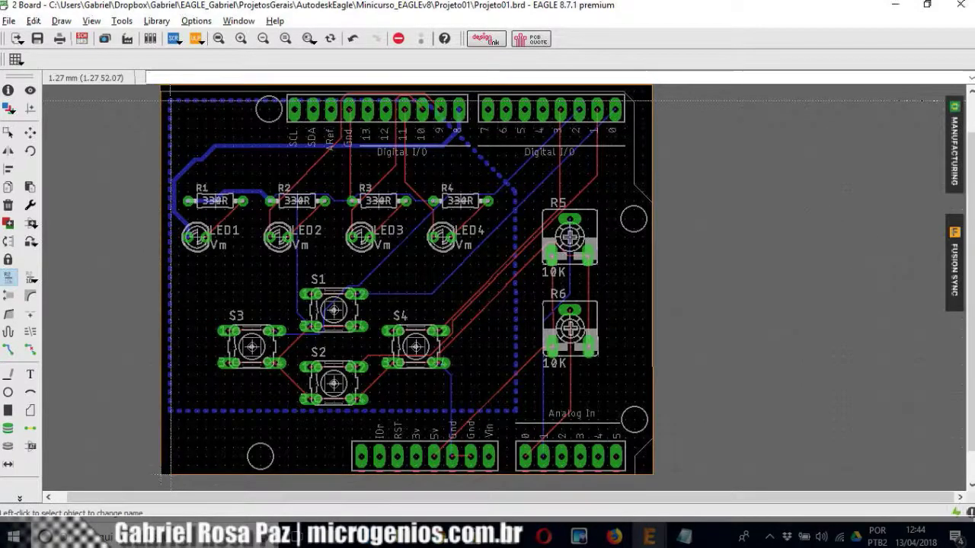
left_click(171, 100)
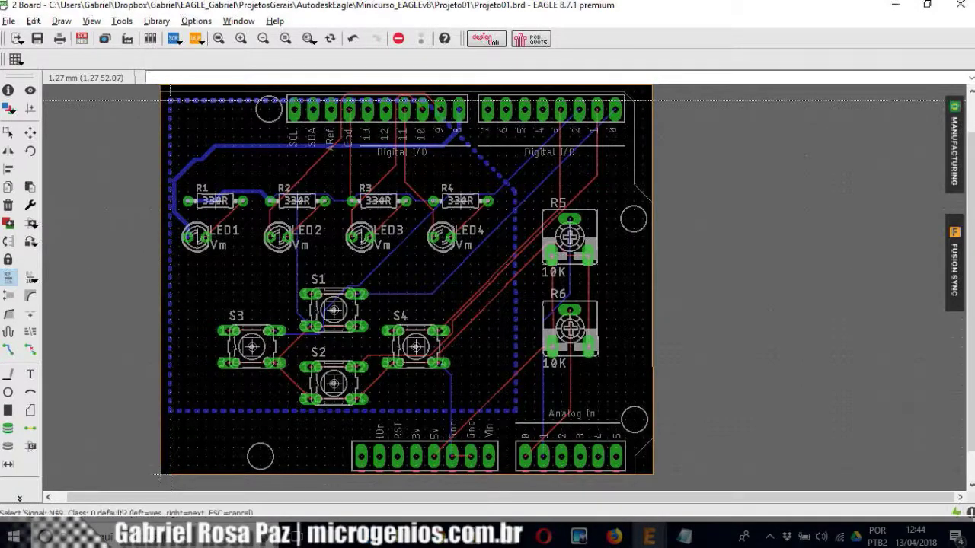
left_click(171, 99)
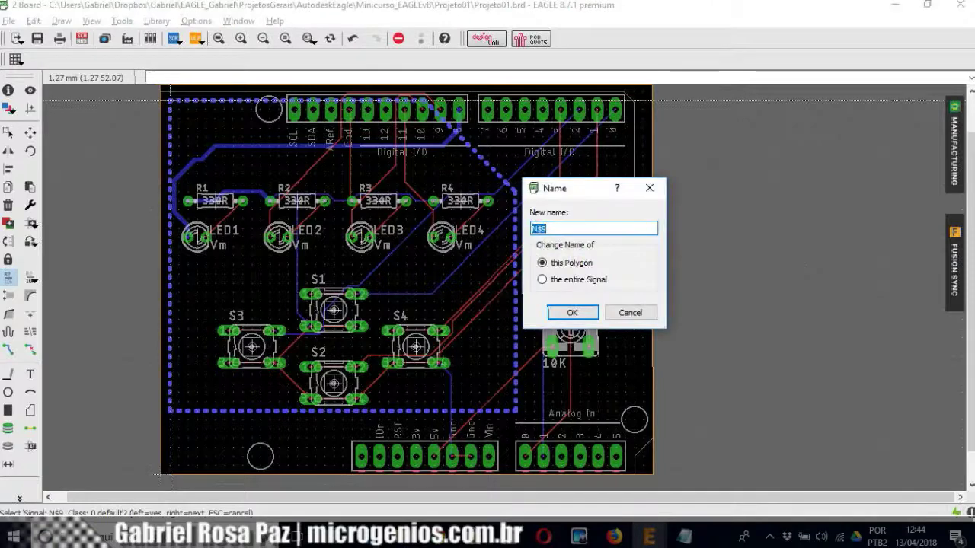
left_click(553, 230)
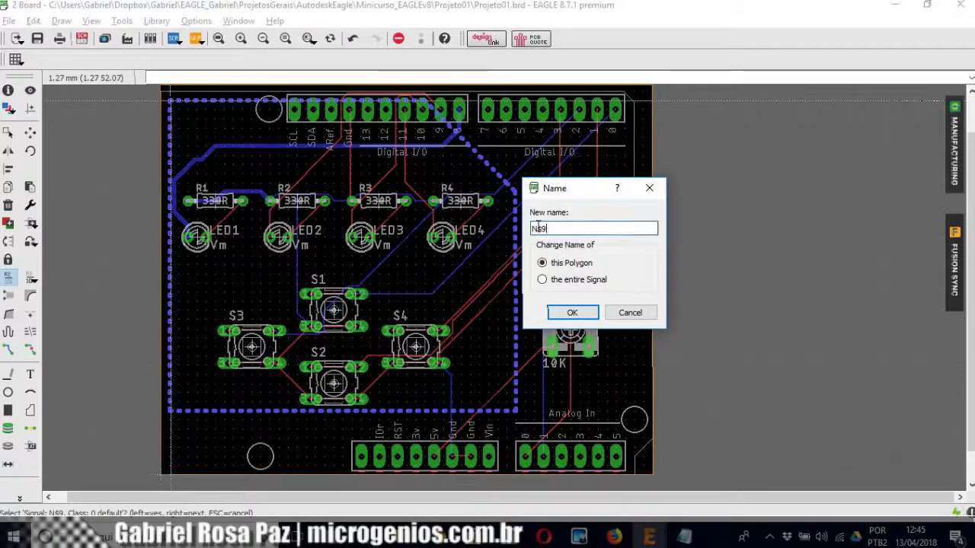
left_click_drag(554, 229, 531, 229)
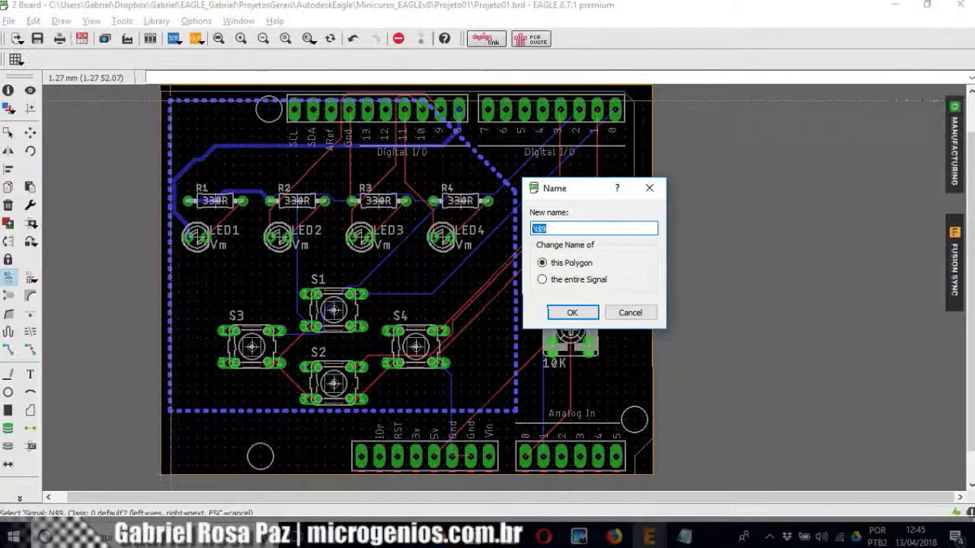
type("GND")
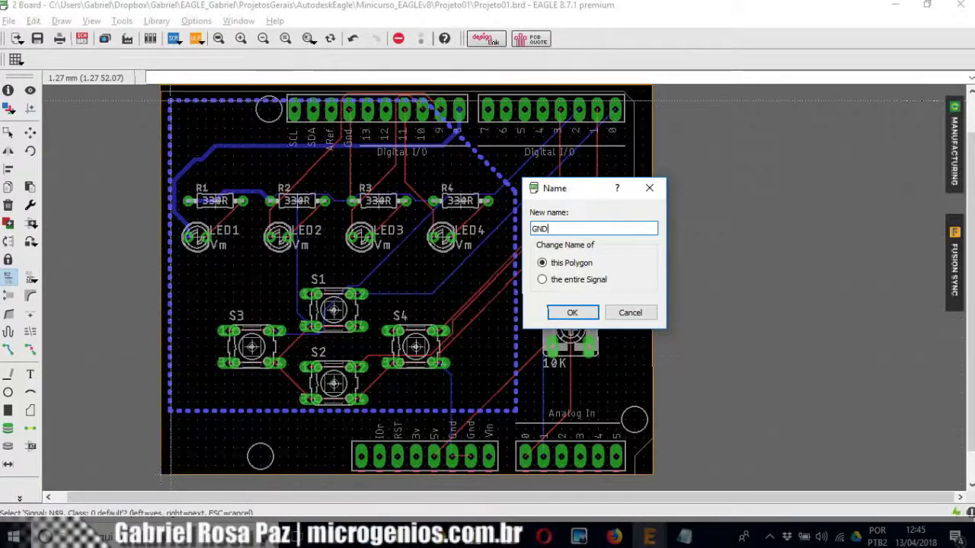
left_click(572, 312)
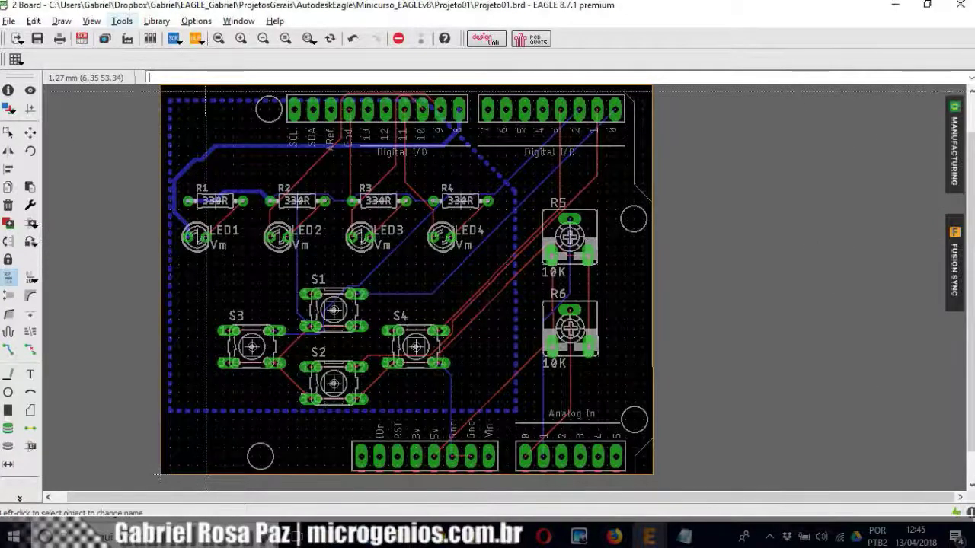
Step: Run Tools > Ratsnest to pour solid copper into the GND polygon
left_click(122, 21)
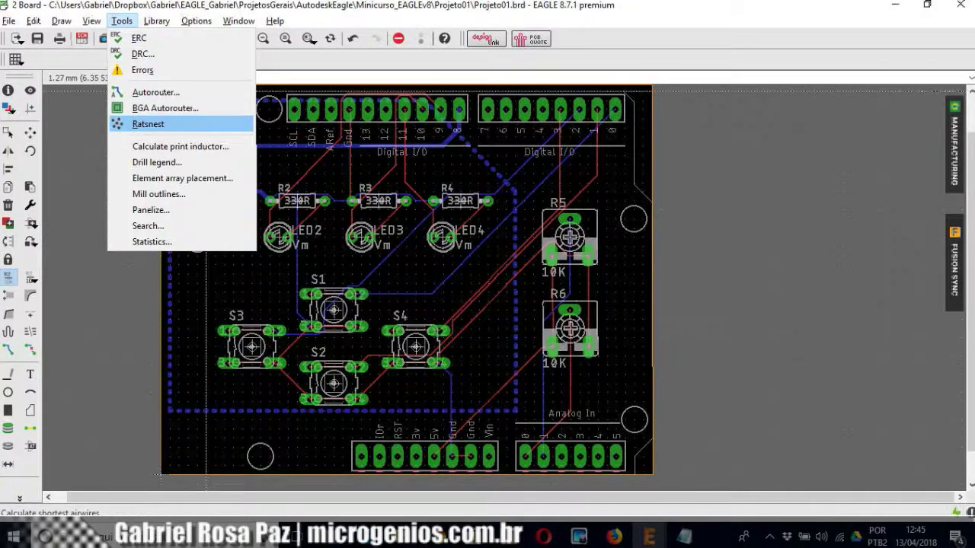
left_click(144, 123)
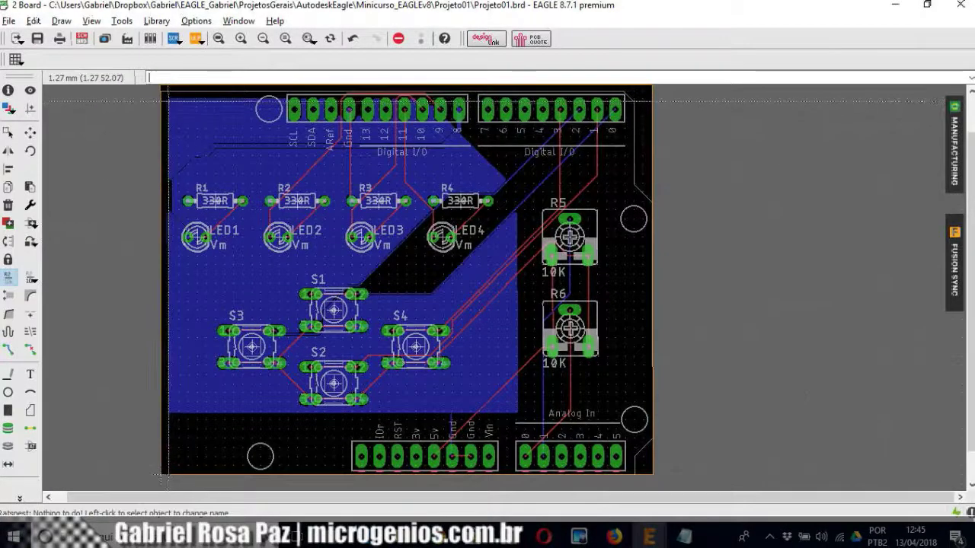
Step: Open the GND pour's properties and apply a hatch fill as a trial
right_click(170, 99)
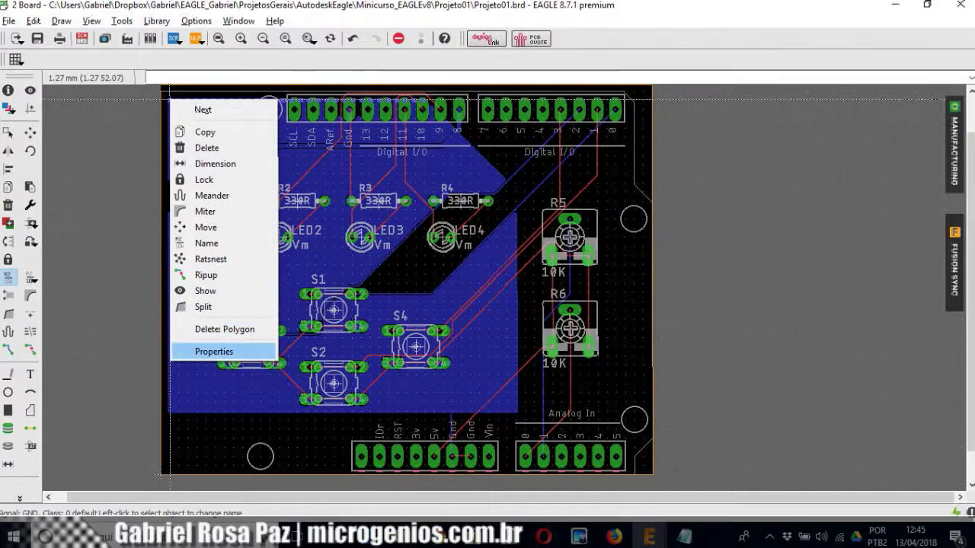
left_click(213, 351)
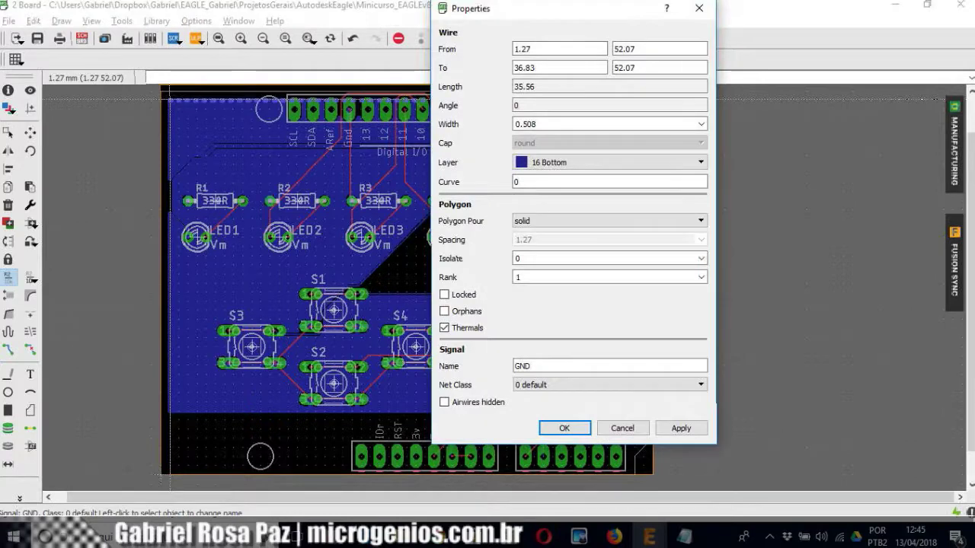
left_click_drag(533, 9, 552, 36)
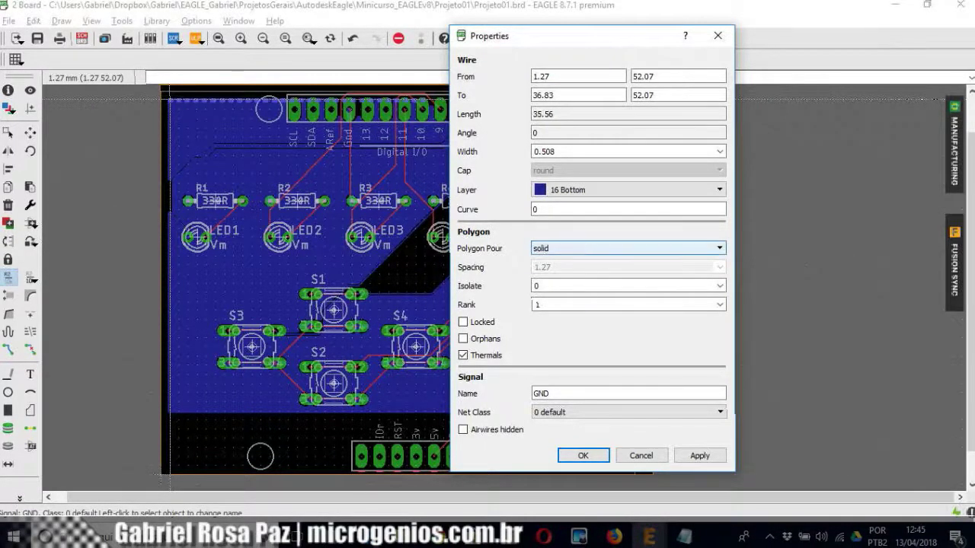
left_click(627, 248)
left_click(563, 268)
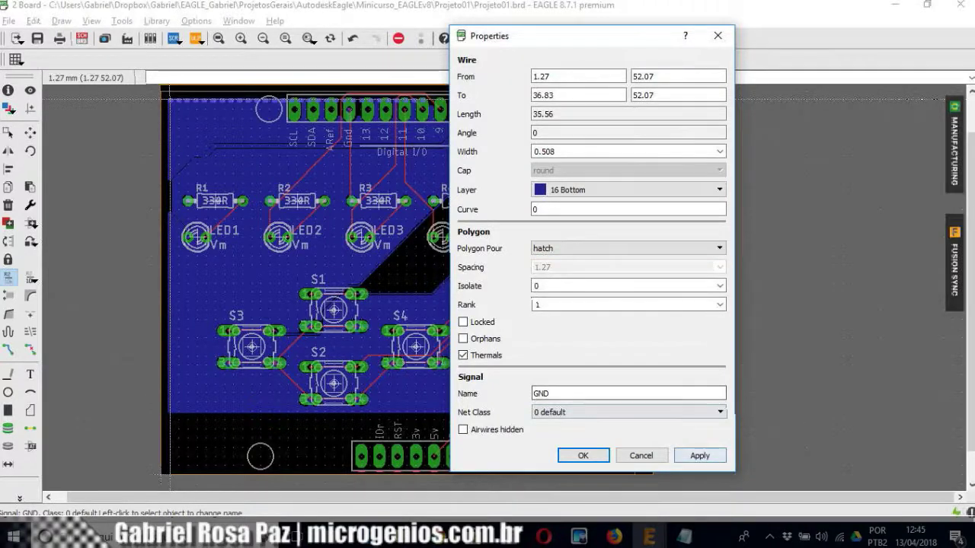
left_click(699, 456)
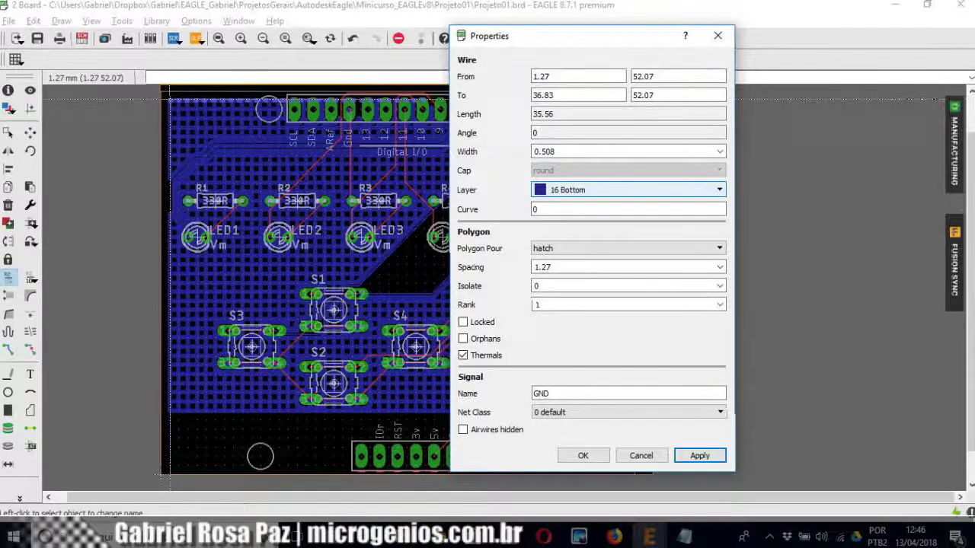
Step: Switch the GND pour's fill back to solid and apply it
key("alt+Down")
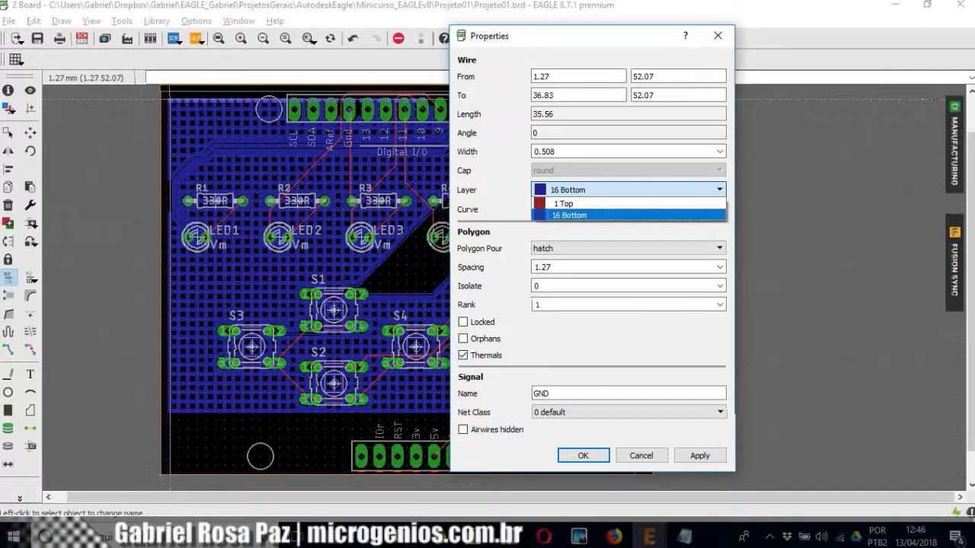
key("Return")
key("Tab")
key("Tab")
key("alt+Down")
key("Up")
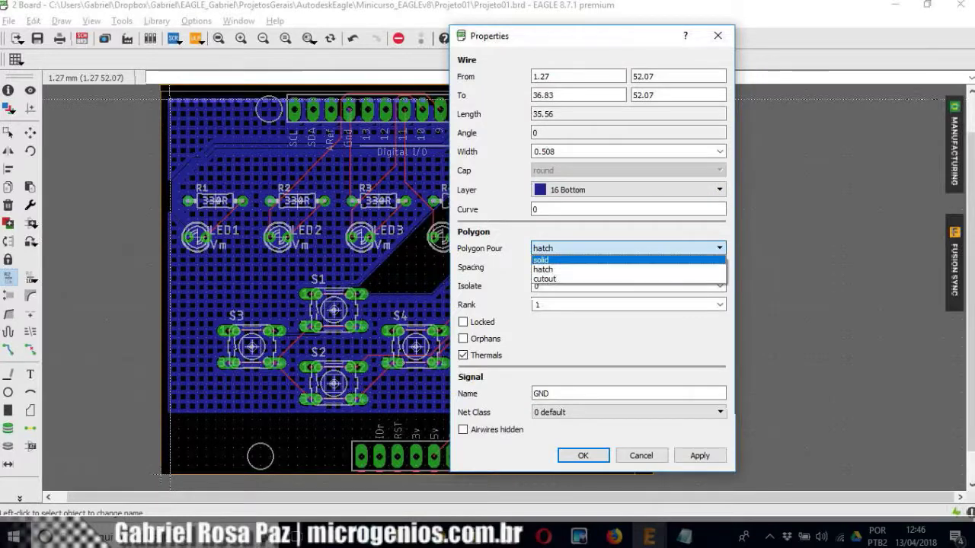
left_click(541, 260)
left_click(699, 456)
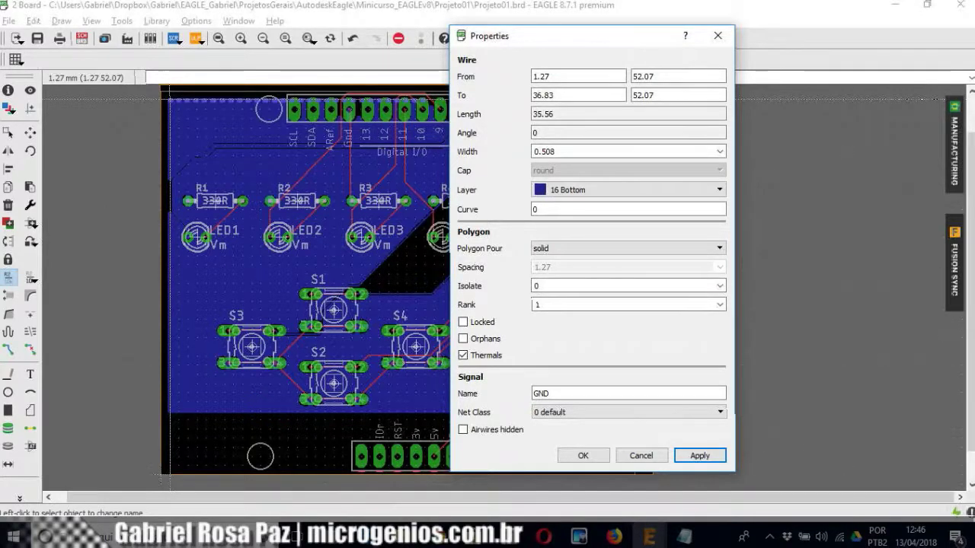
Step: Set the GND pour's isolation to 0.8128, apply, and confirm
left_click(718, 286)
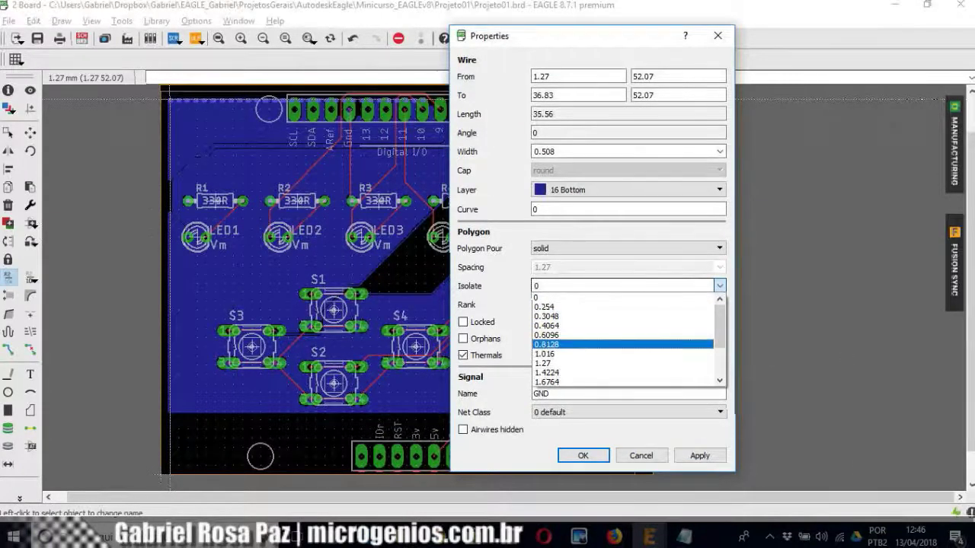
left_click(546, 345)
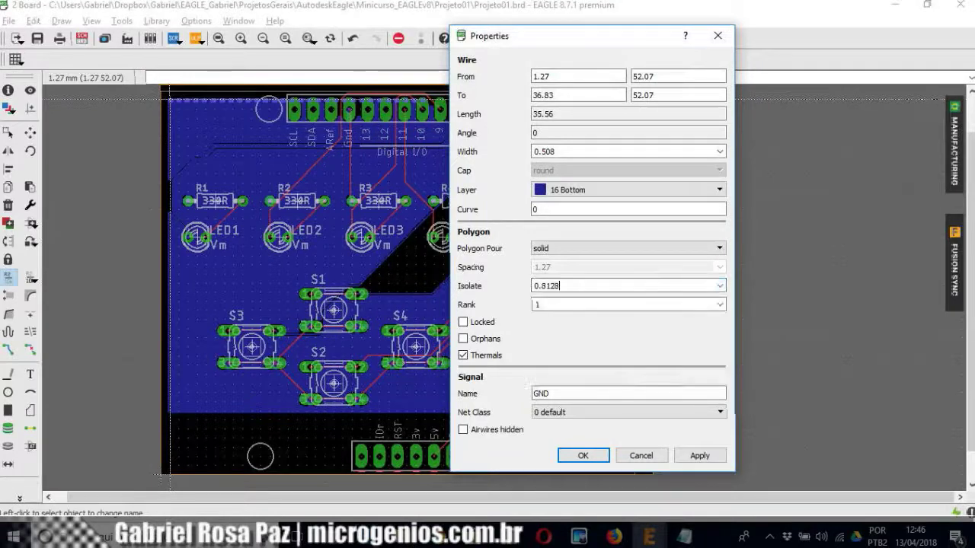
left_click(700, 455)
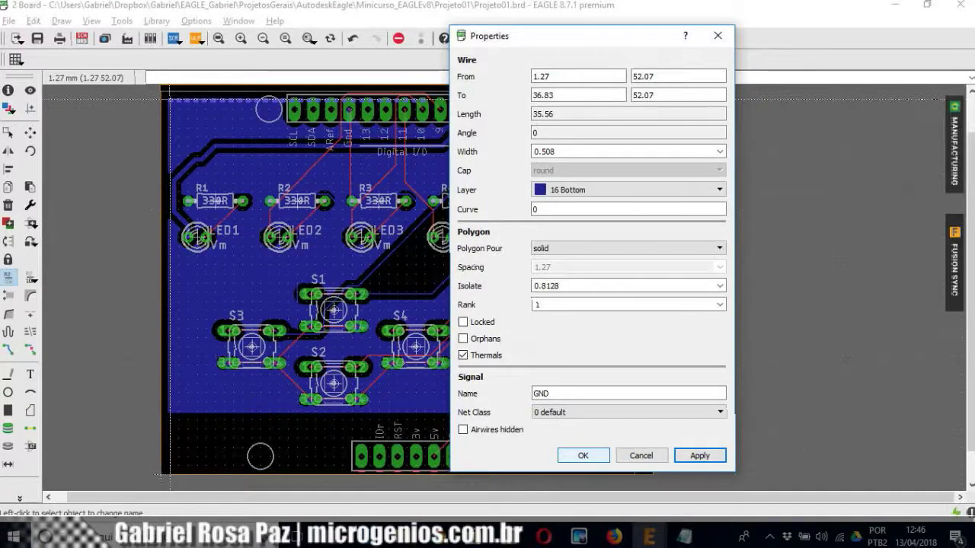
left_click(583, 456)
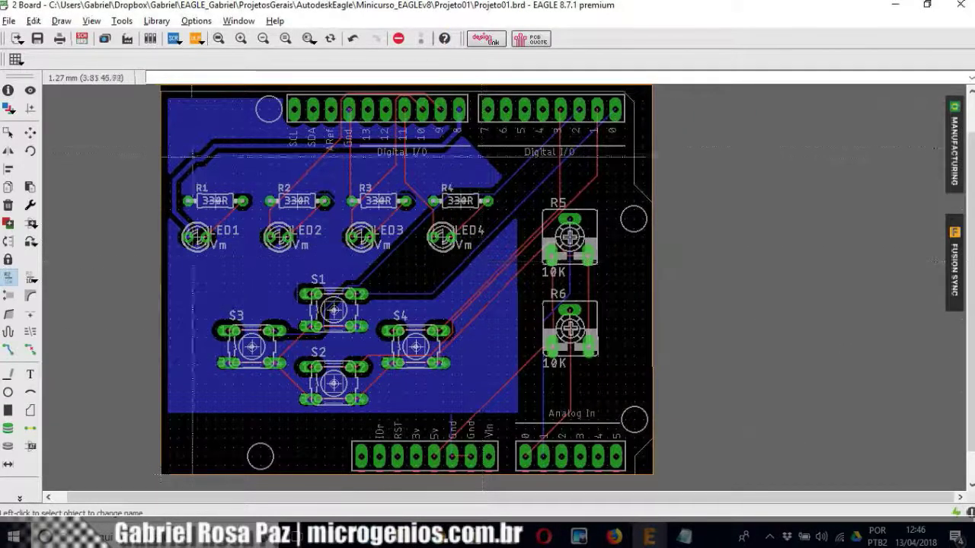
scroll(435, 152, "up", 2)
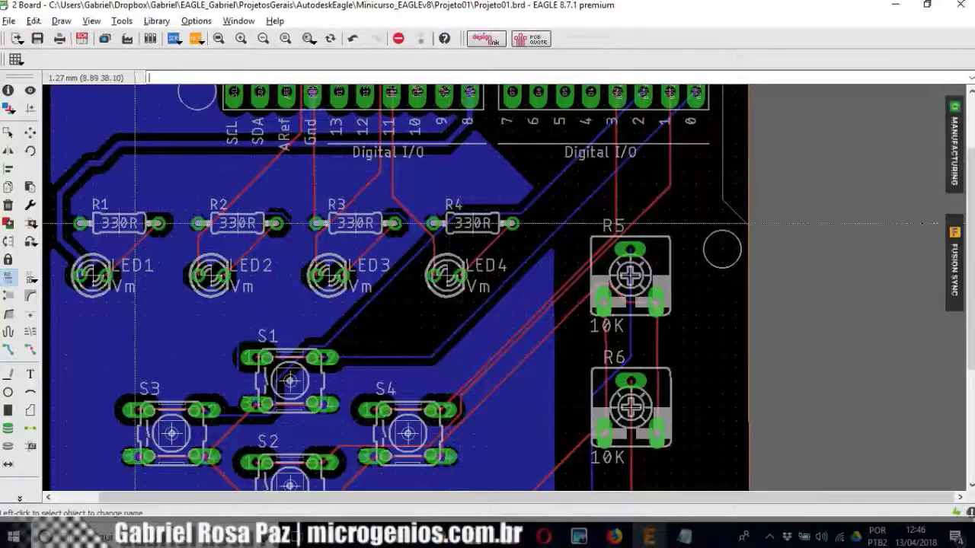
scroll(320, 293, "down", 1)
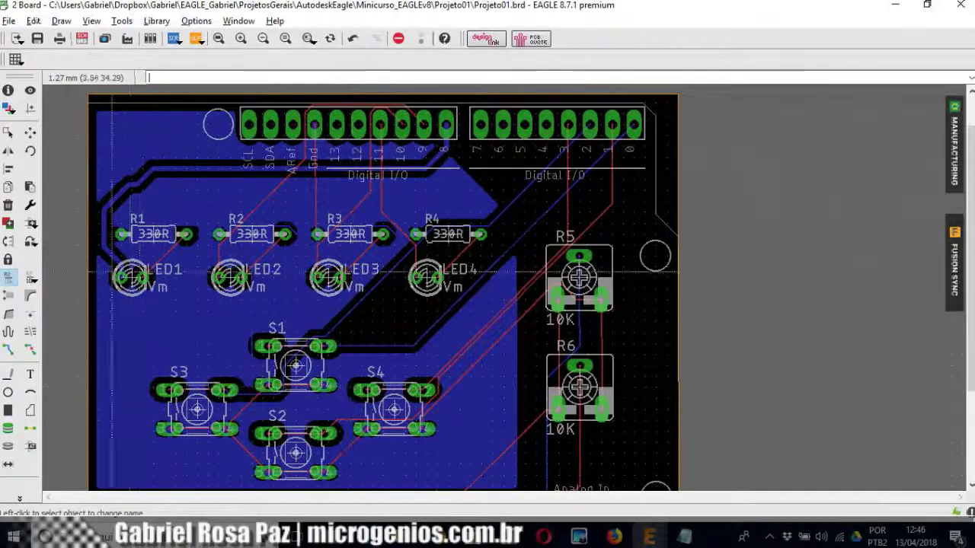
scroll(183, 434, "up", 2)
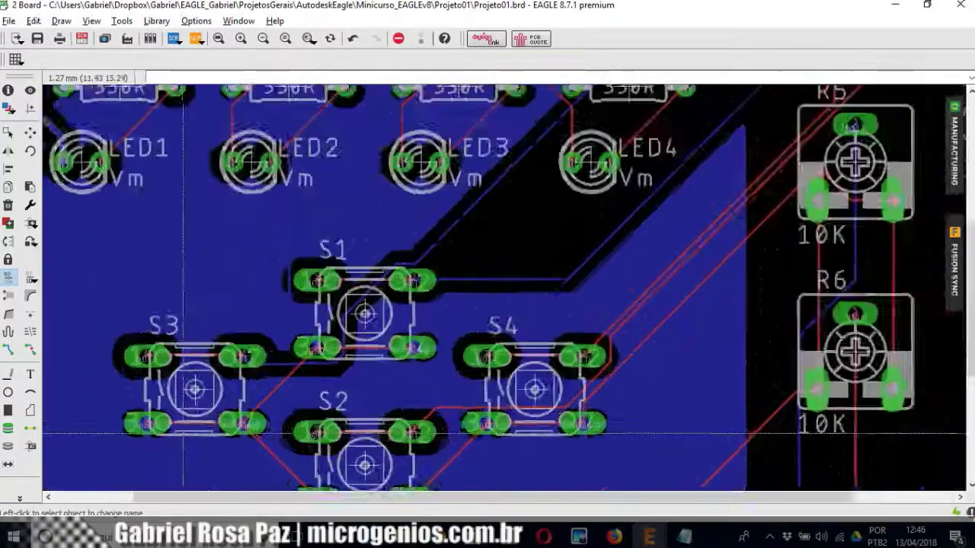
scroll(182, 434, "up", 1)
middle_click_drag(345, 394, 485, 333)
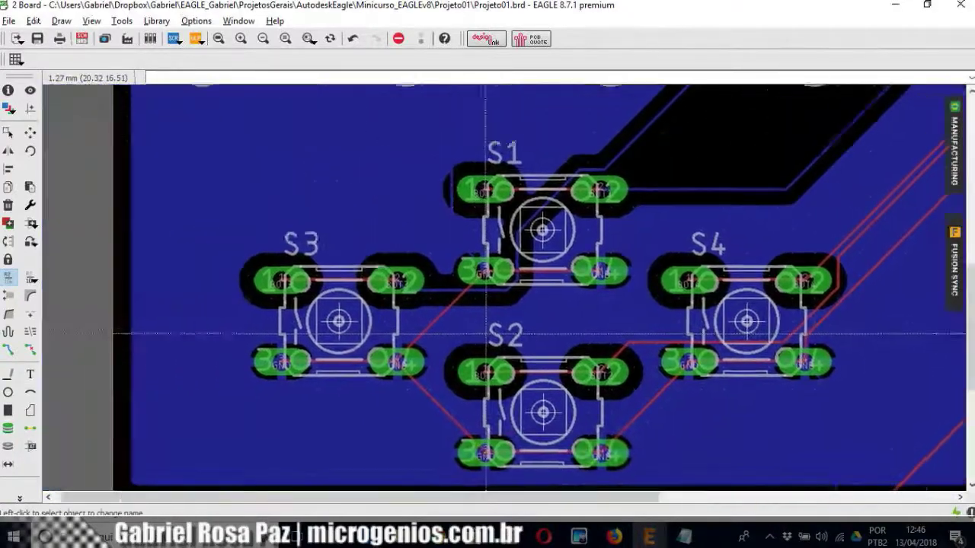
Step: Preview the GND pads without thermal reliefs, then re-enable Thermals and apply
right_click(174, 305)
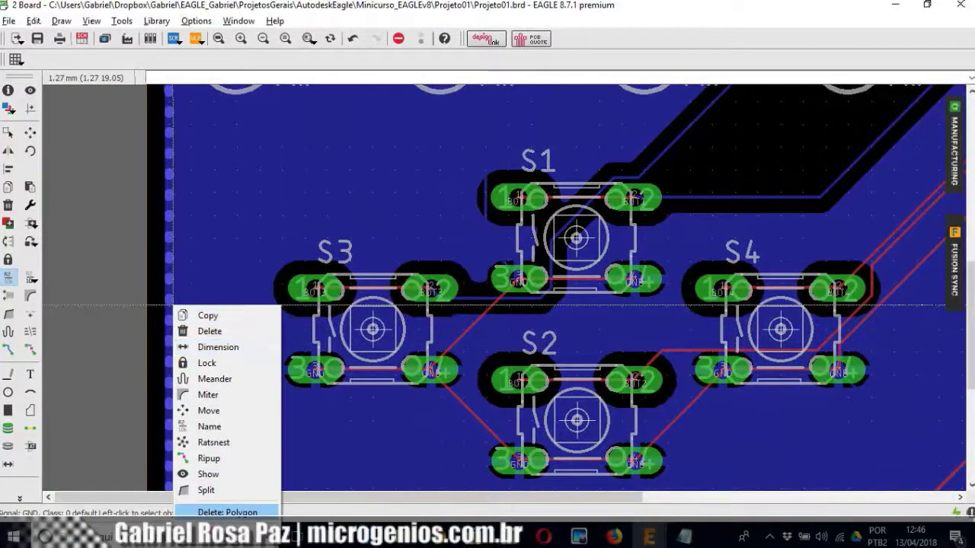
left_click(227, 529)
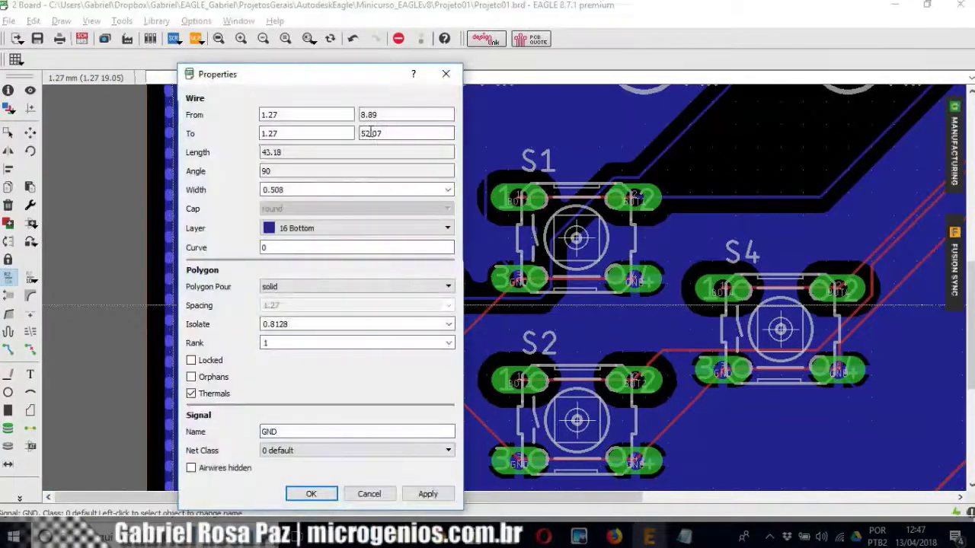
left_click_drag(305, 74, 606, 58)
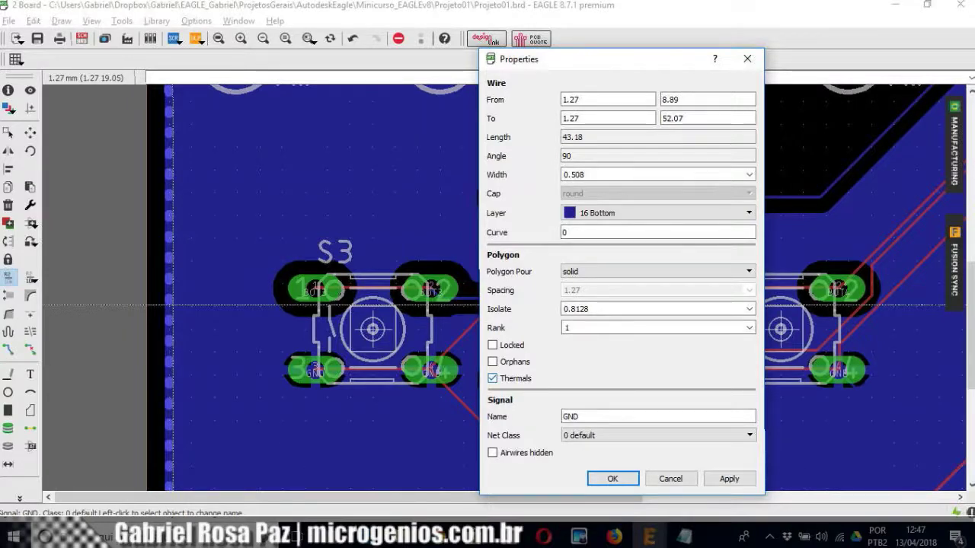
left_click(728, 478)
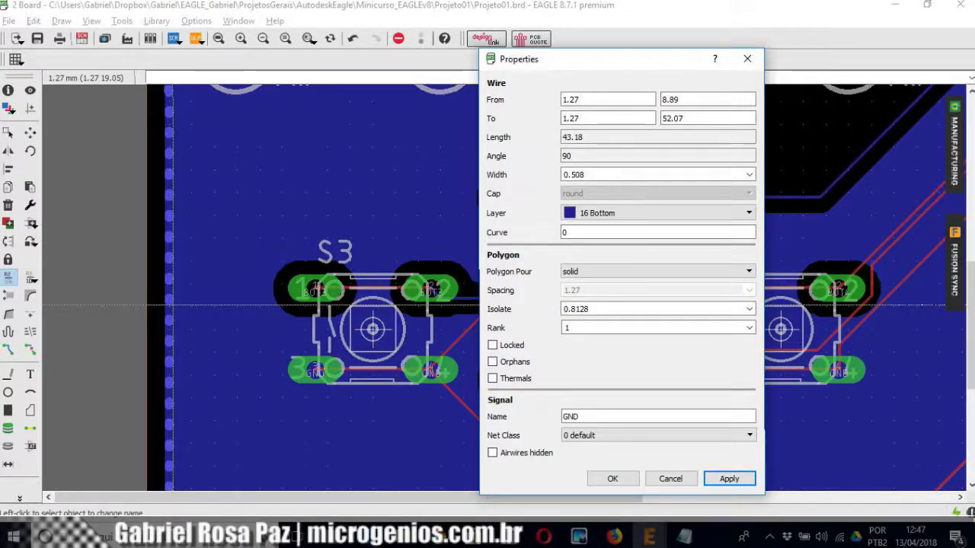
left_click(492, 378)
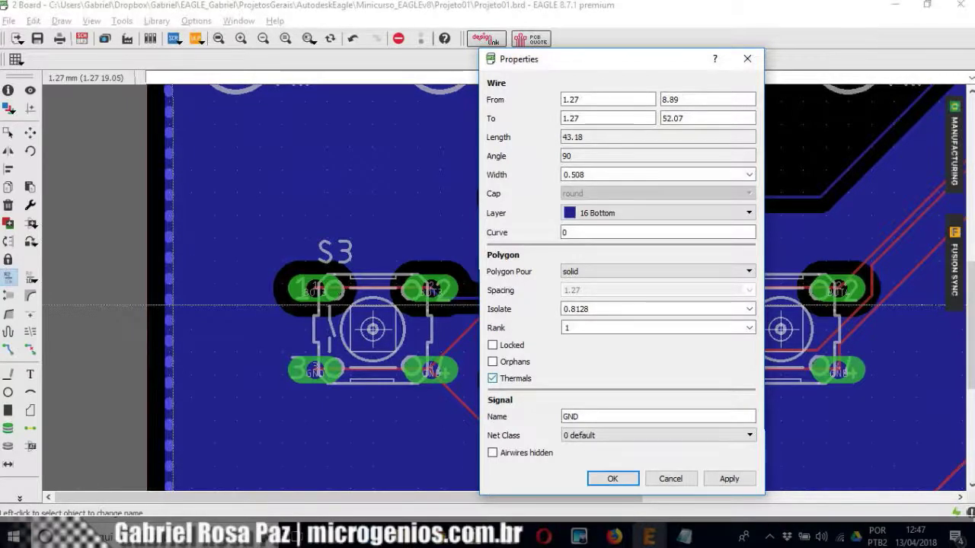
left_click(728, 478)
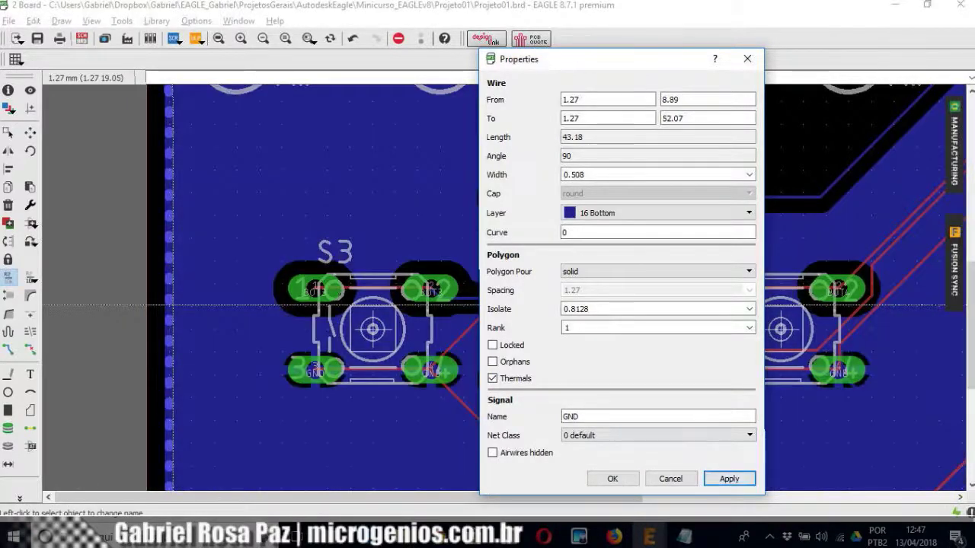
Step: Enable Orphans on the GND pour, confirm, and inspect the LEDs and switches area
left_click_drag(571, 59, 331, 57)
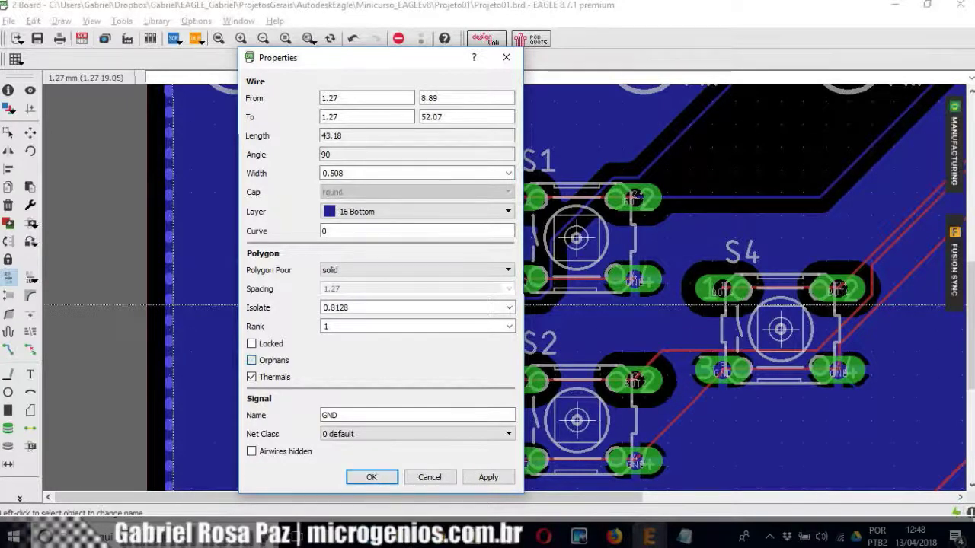
left_click(488, 477)
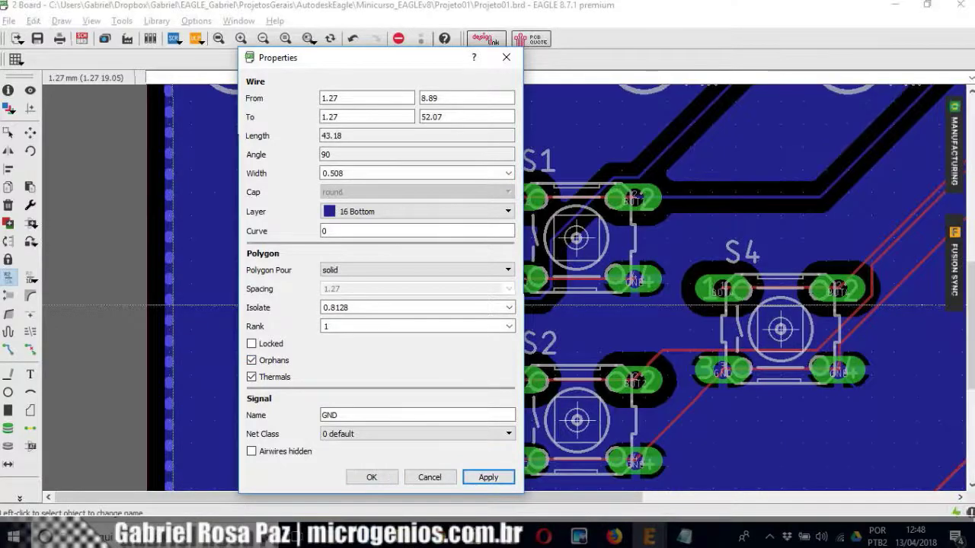
left_click(372, 477)
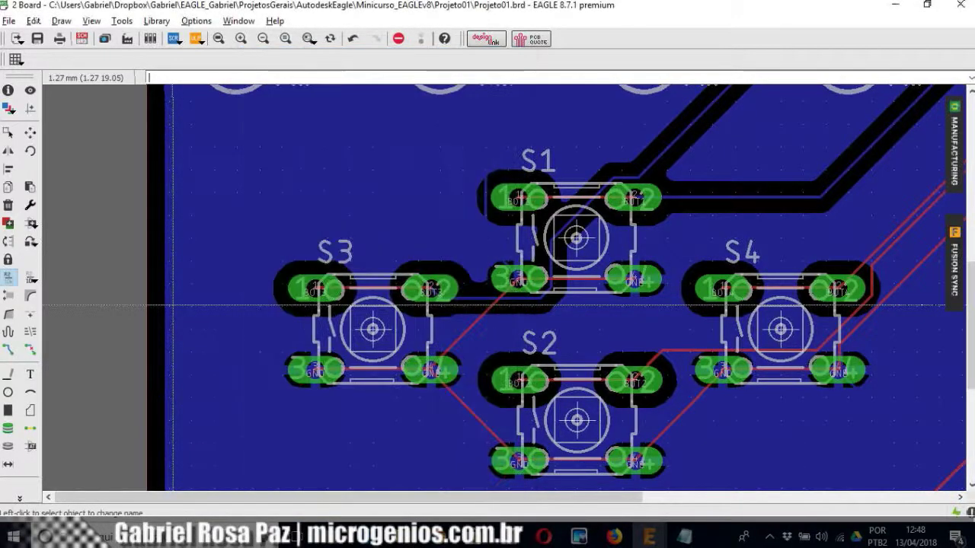
scroll(677, 220, "down", 1)
middle_click_drag(733, 164, 536, 299)
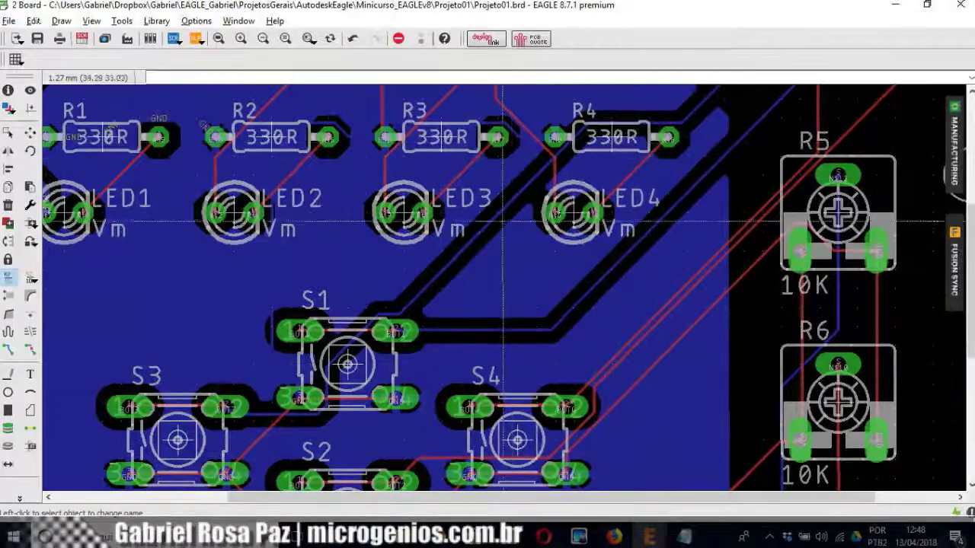
scroll(518, 301, "down", 1)
scroll(496, 282, "down", 1)
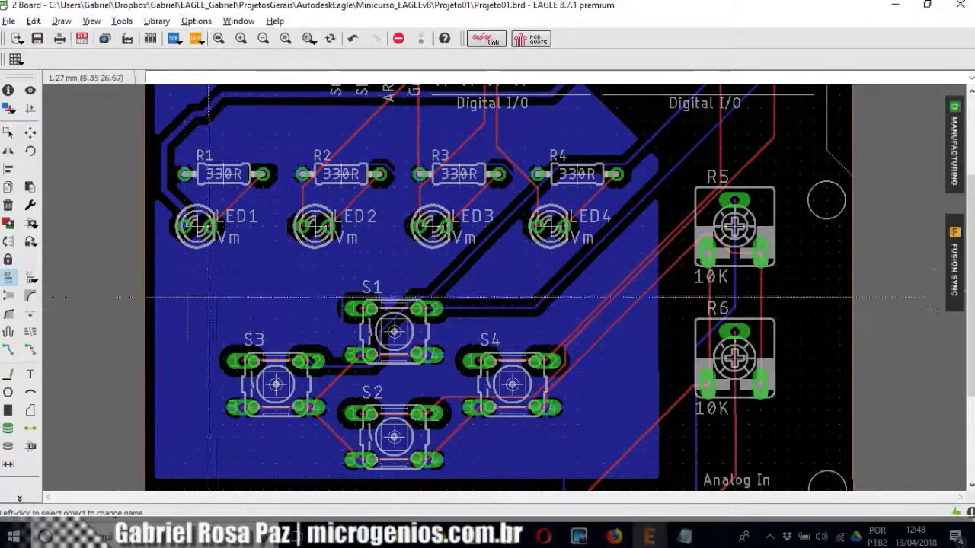
Step: Uncheck Orphans in the GND pour's properties and confirm, dropping the isolated islands
right_click(157, 355)
left_click(201, 345)
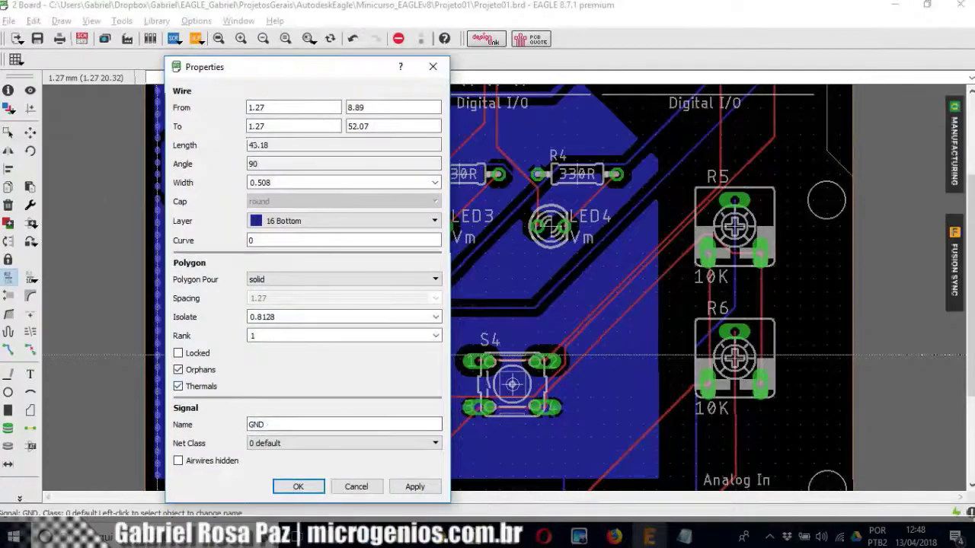
left_click(415, 486)
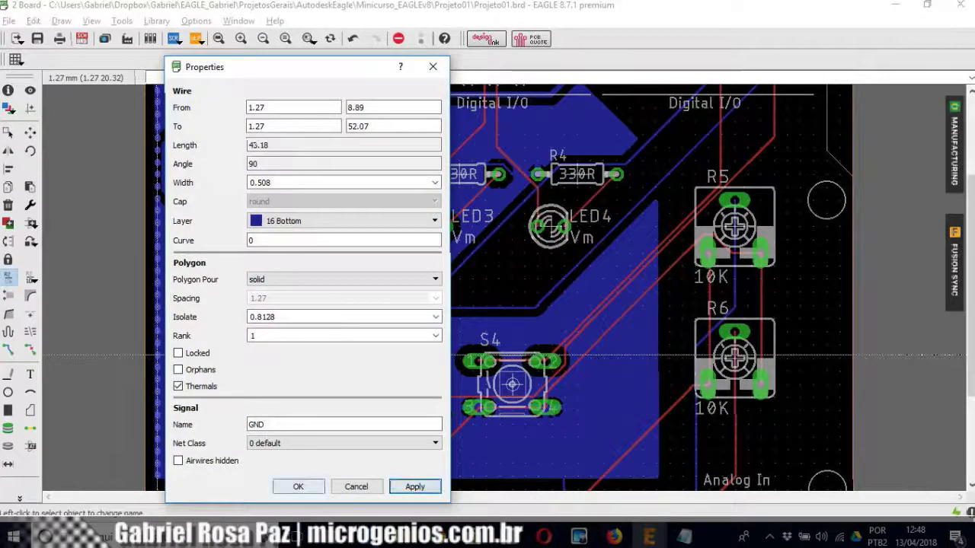
left_click(298, 486)
scroll(631, 272, "down", 1)
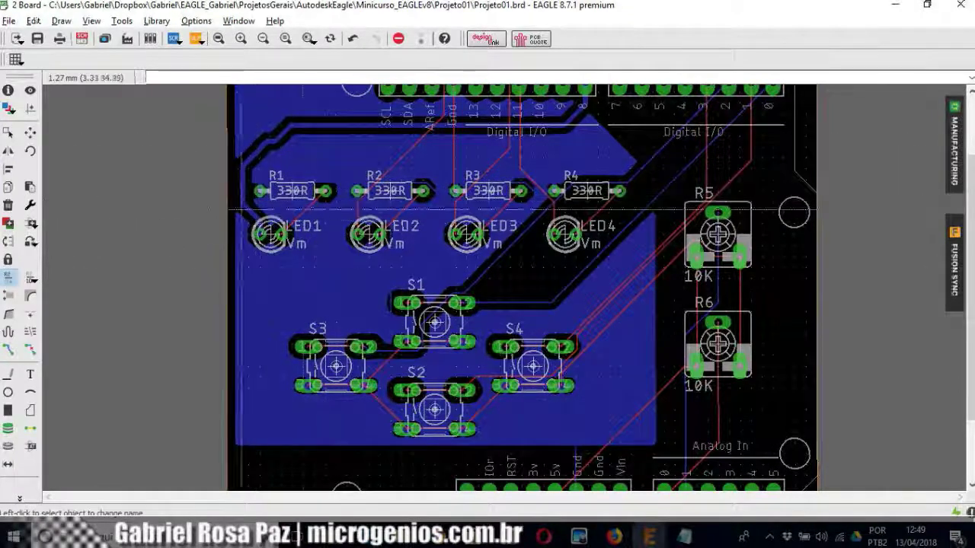
Step: Zoom and pan to inspect the header pins along the top edge and recentre the board
scroll(551, 258, "down", 1)
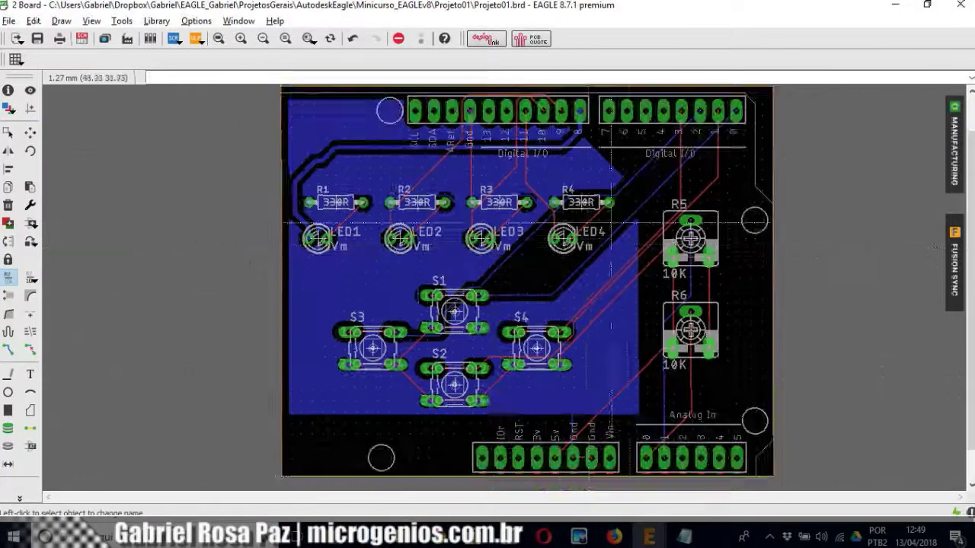
scroll(601, 259, "up", 1)
scroll(569, 257, "up", 1)
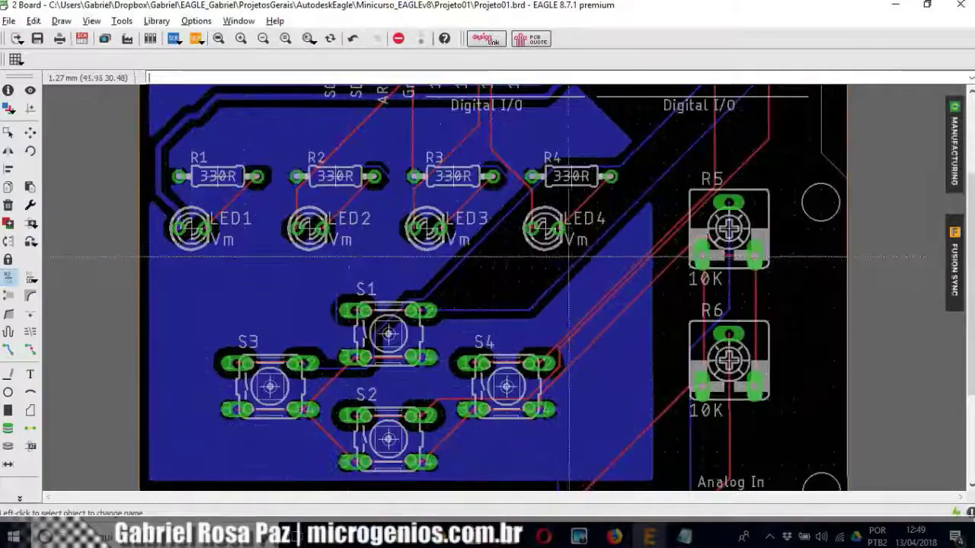
middle_click_drag(353, 189, 318, 267)
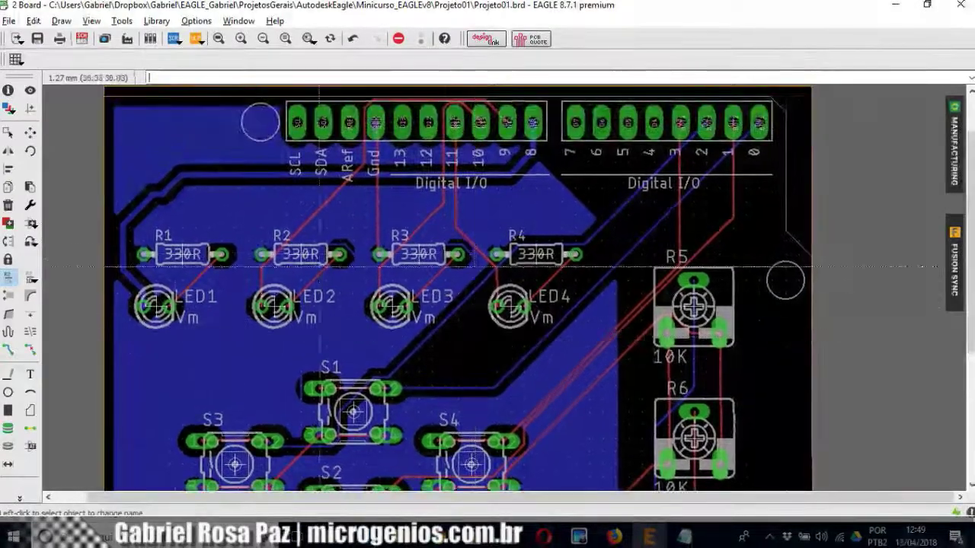
scroll(163, 265, "up", 1)
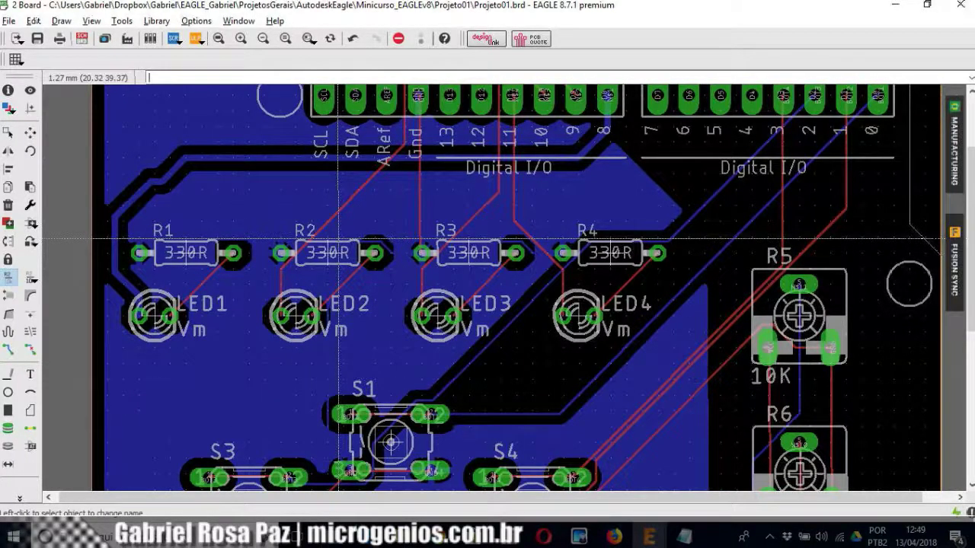
scroll(418, 252, "down", 3)
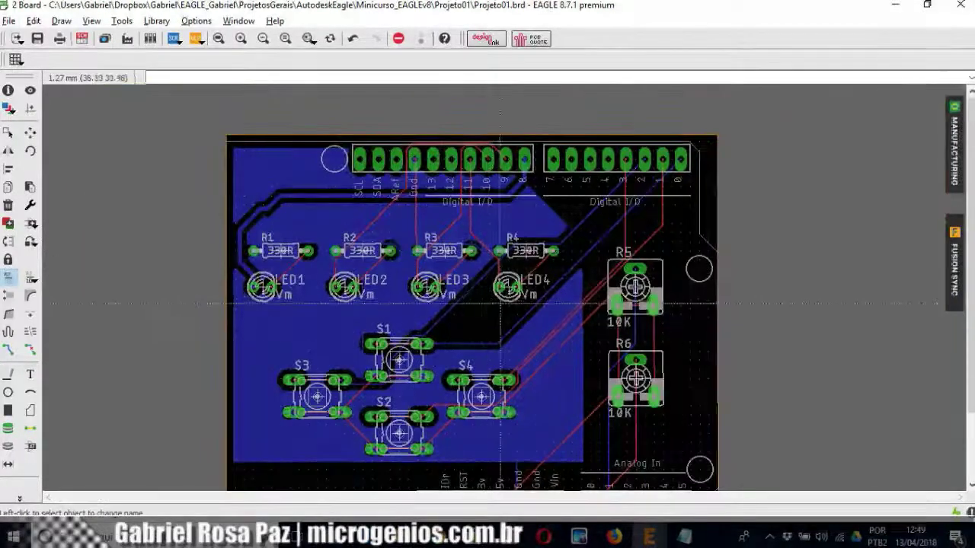
middle_click_drag(519, 329, 500, 276)
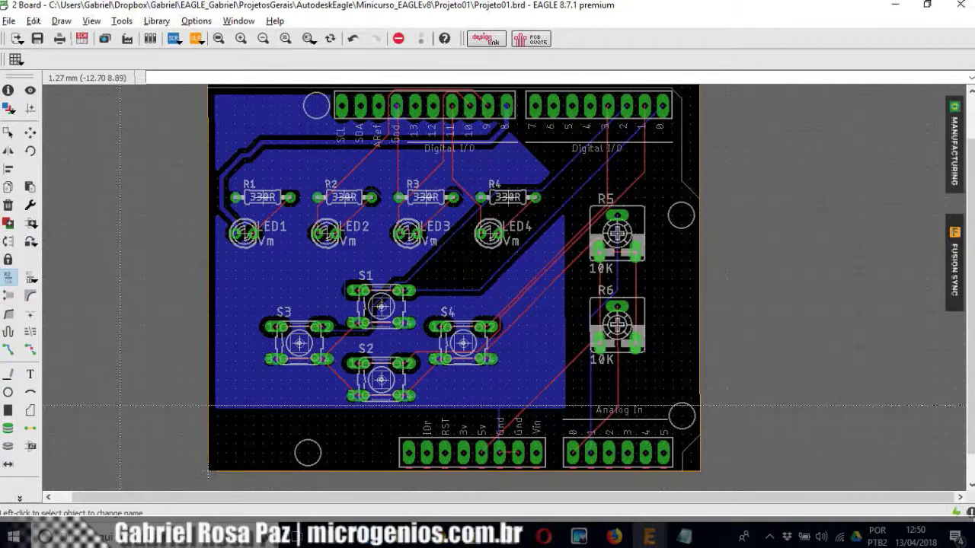
left_click(30, 428)
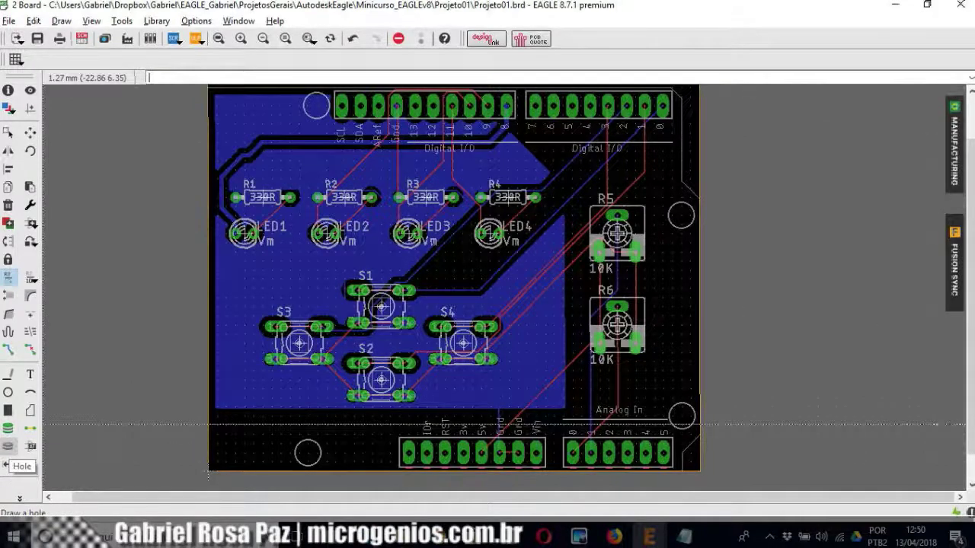
Step: Place 3 mm drill holes at the board's top-left and lower-left corners
left_click(8, 446)
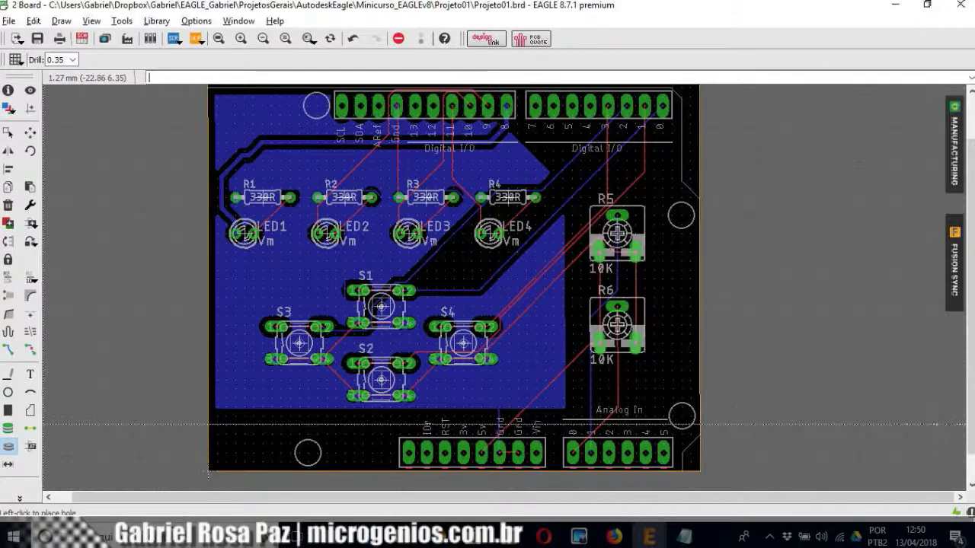
left_click(72, 60)
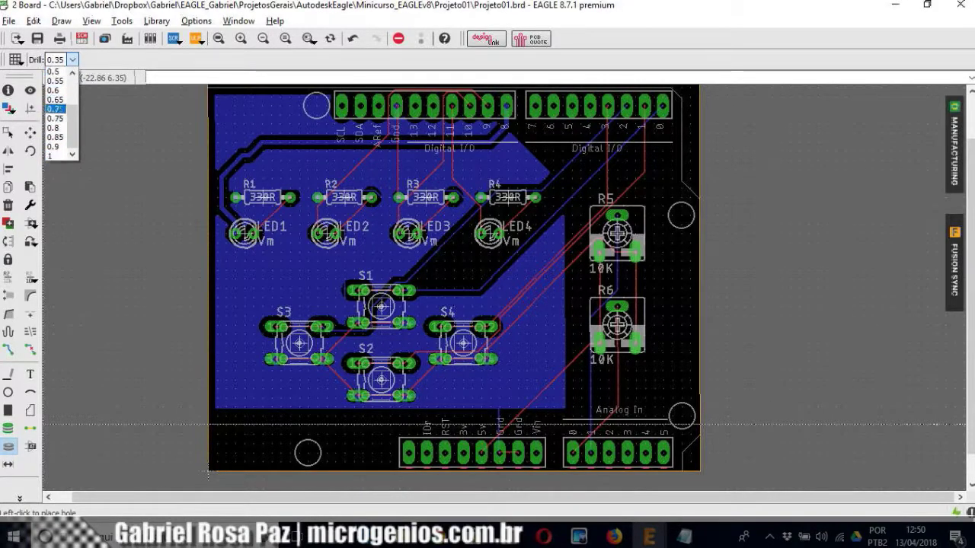
left_click(59, 60)
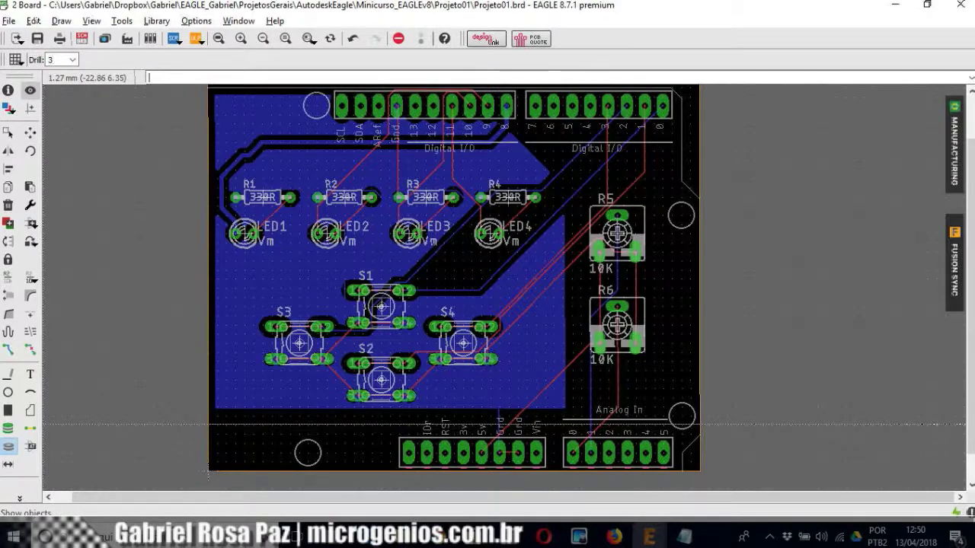
left_click(225, 105)
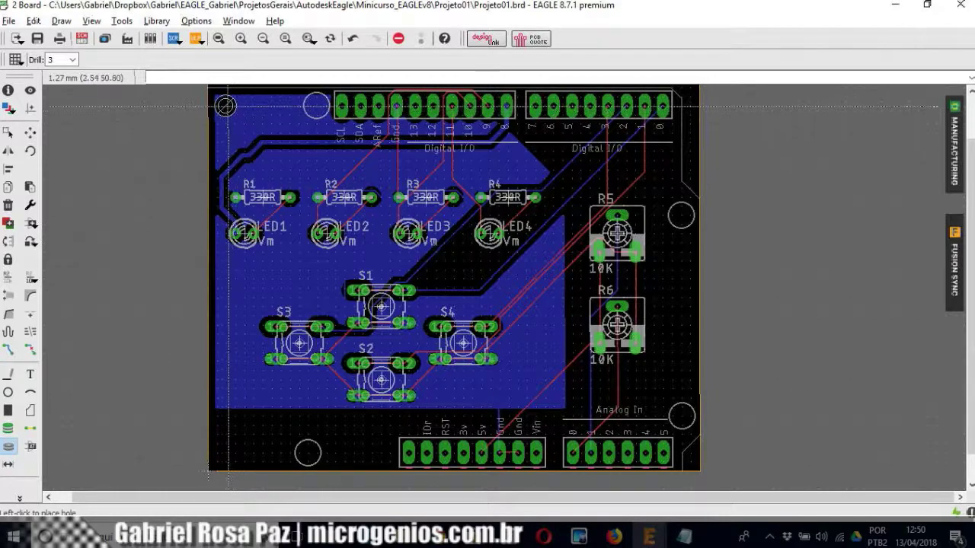
left_click(226, 397)
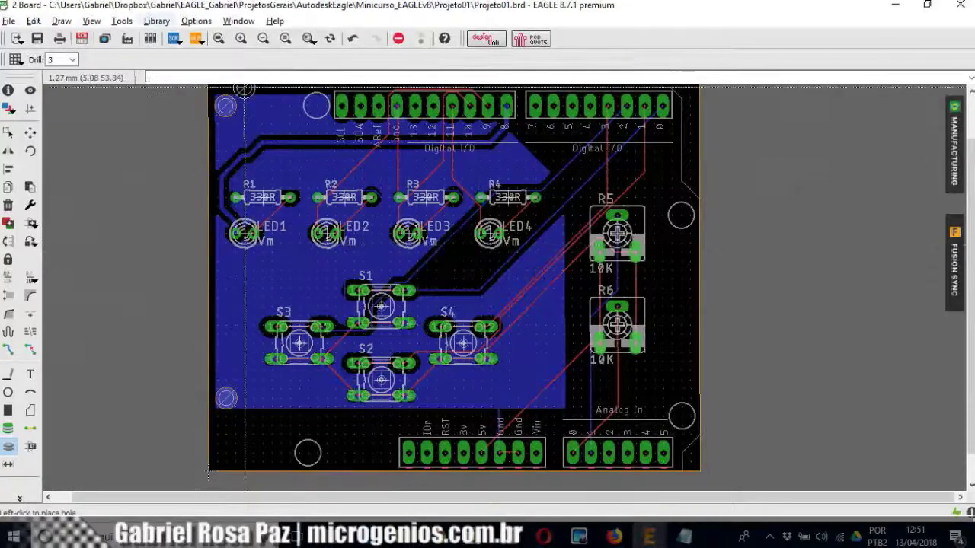
Step: Run Ratsnest so the GND pour recalculates around the two corner holes, then check the board
left_click(122, 20)
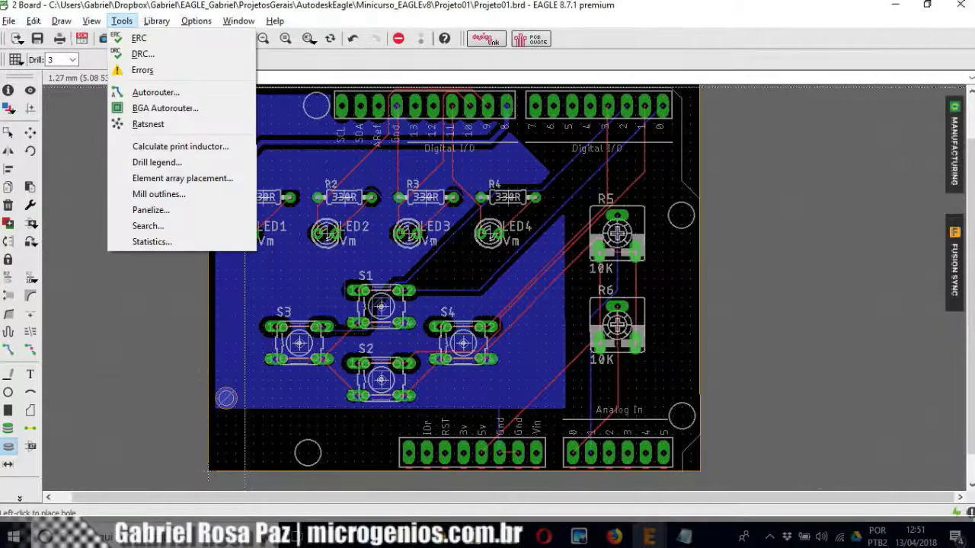
left_click(148, 123)
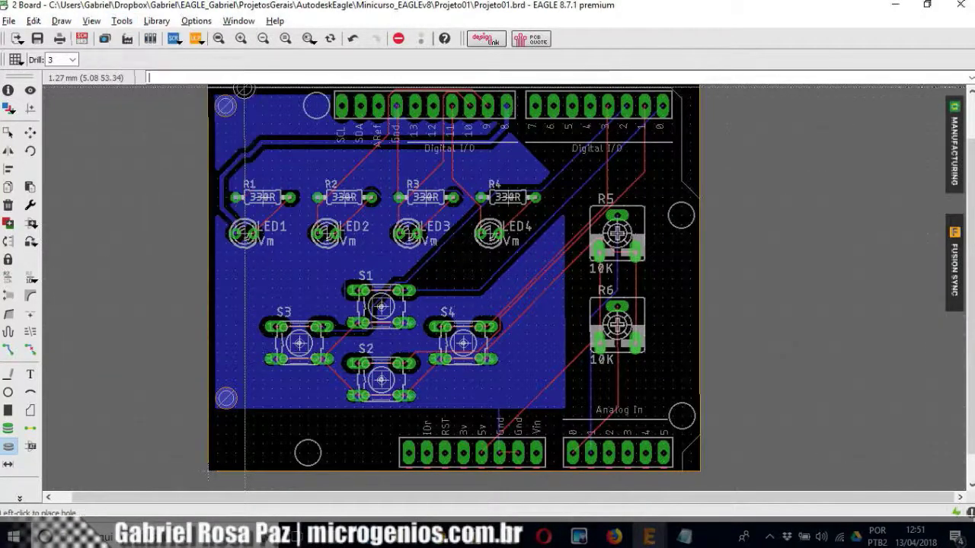
scroll(217, 298, "up", 1)
scroll(217, 299, "up", 1)
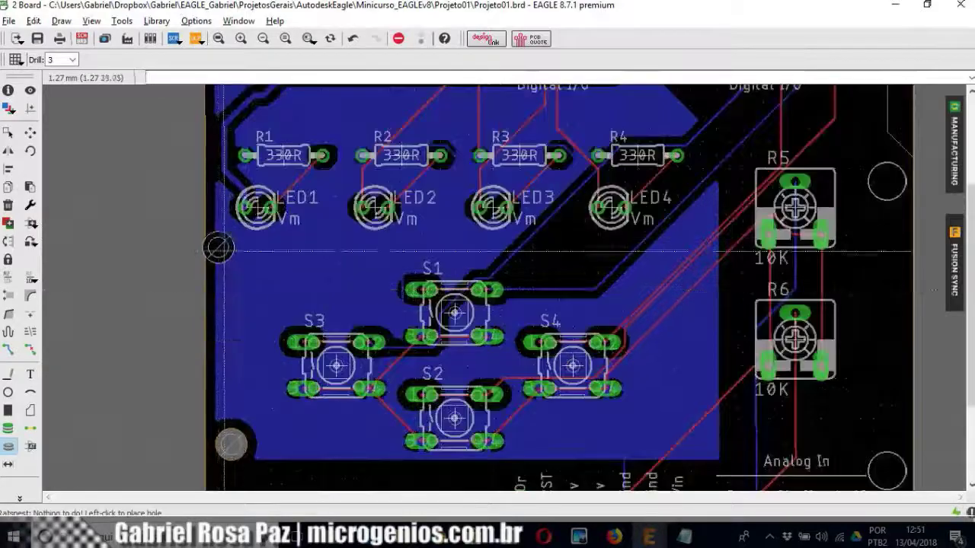
scroll(209, 433, "down", 1)
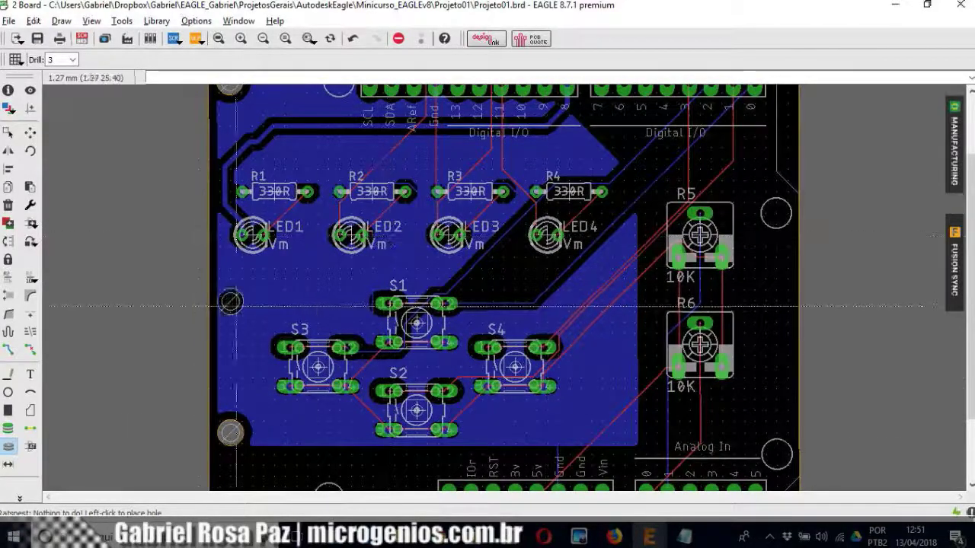
scroll(271, 324, "down", 1)
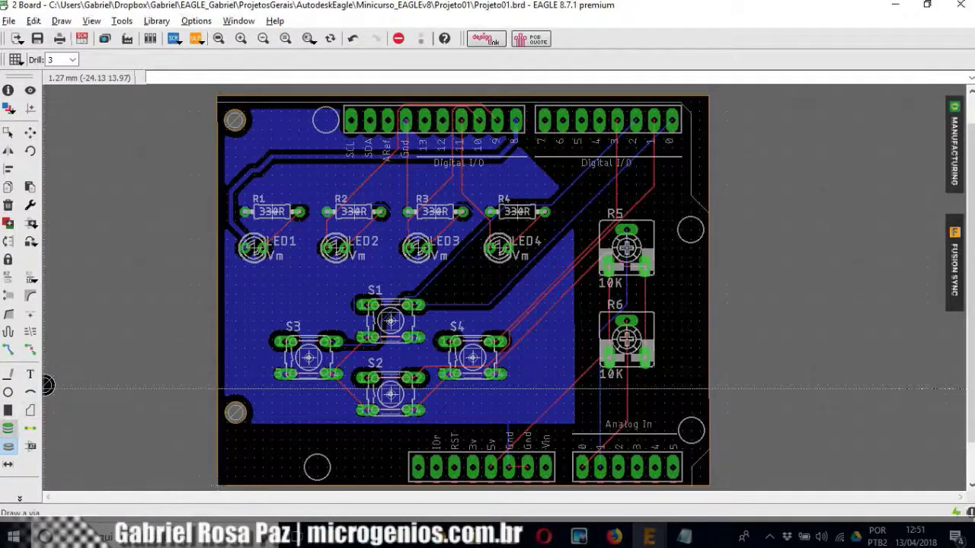
Step: Set the Via tool to auto diameter and 1.5 drill, then show the 1.27 mm grid settings
left_click(7, 446)
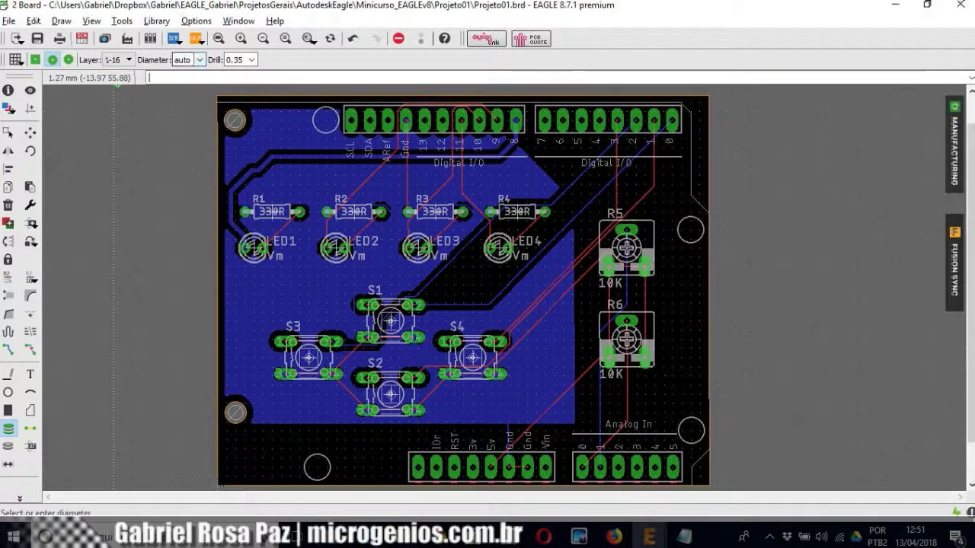
left_click(200, 59)
left_click(182, 70)
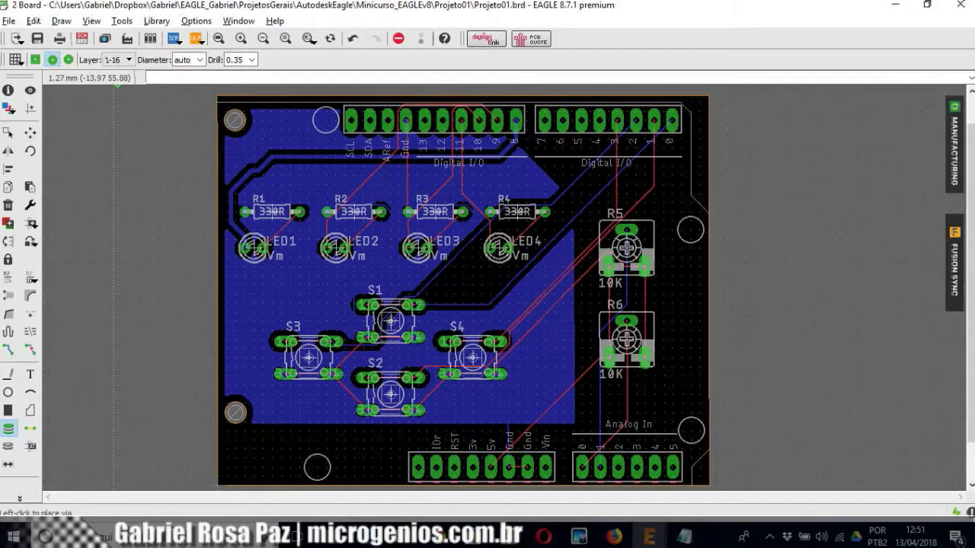
scroll(240, 114, "down", 3)
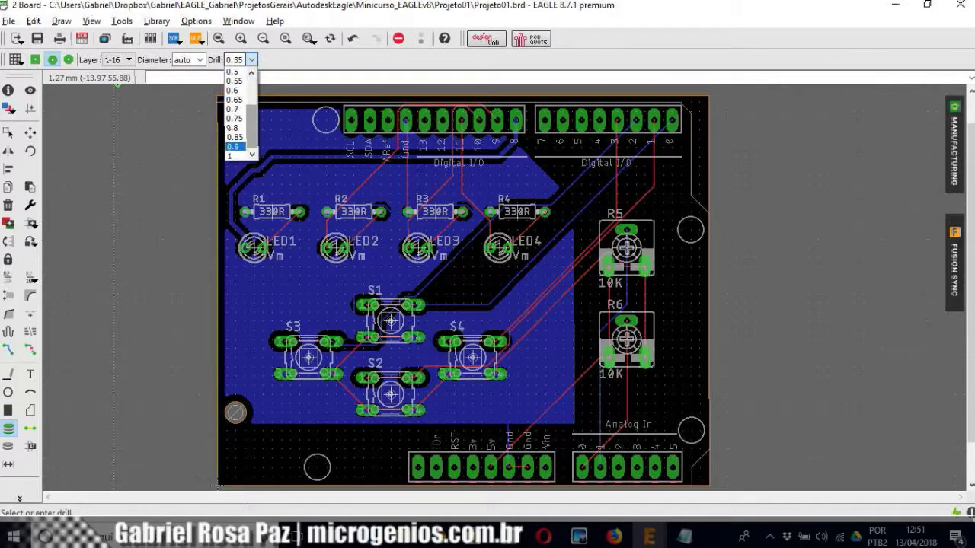
left_click(238, 61)
left_click(243, 61)
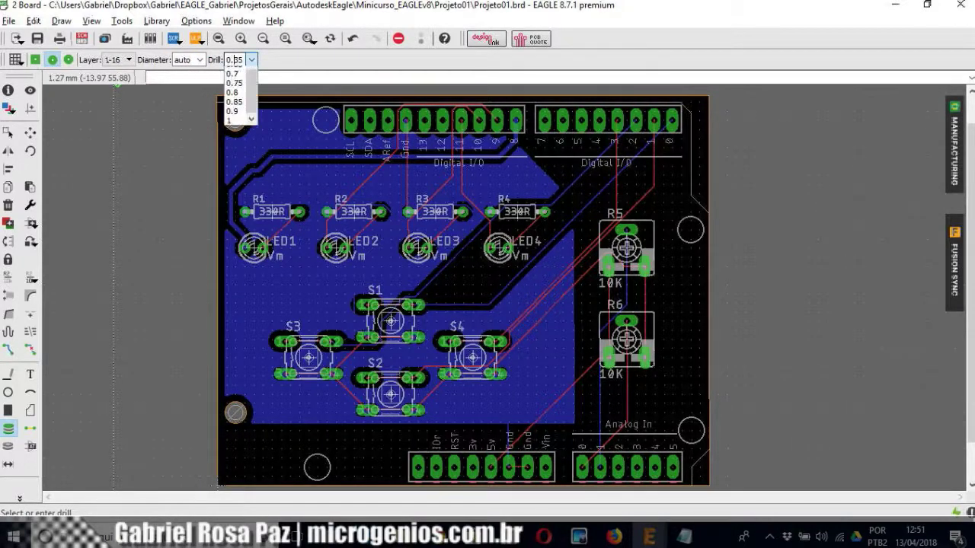
left_click(243, 60)
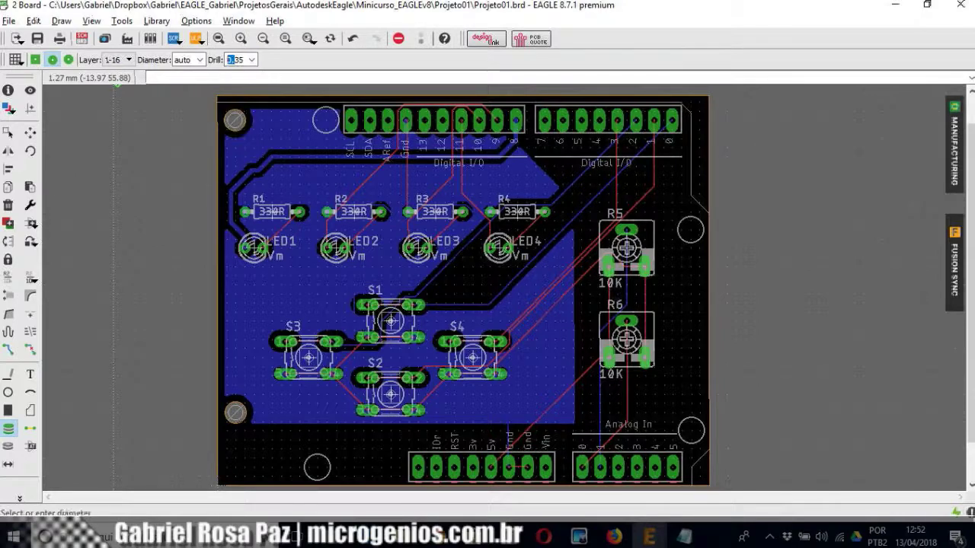
left_click(242, 59)
type("1.5")
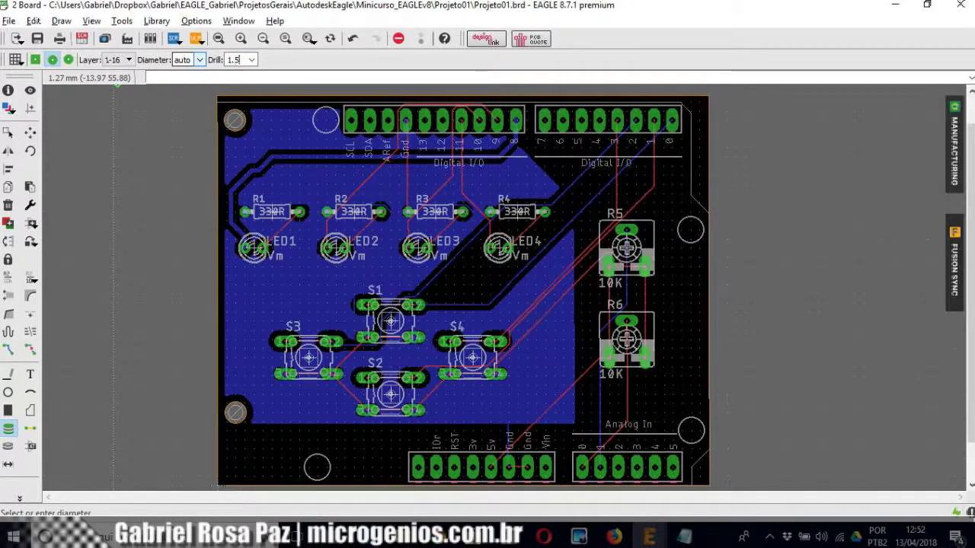
left_click(237, 60)
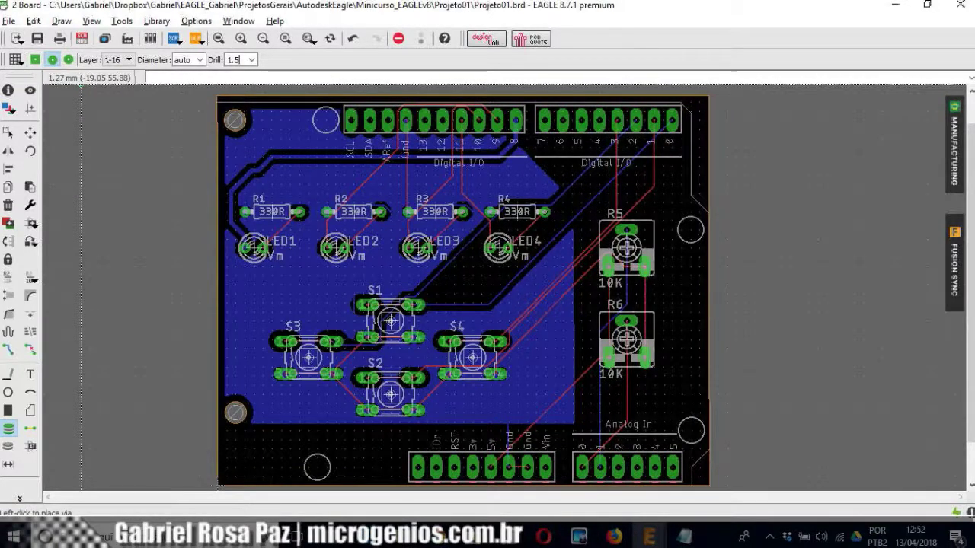
left_click(15, 59)
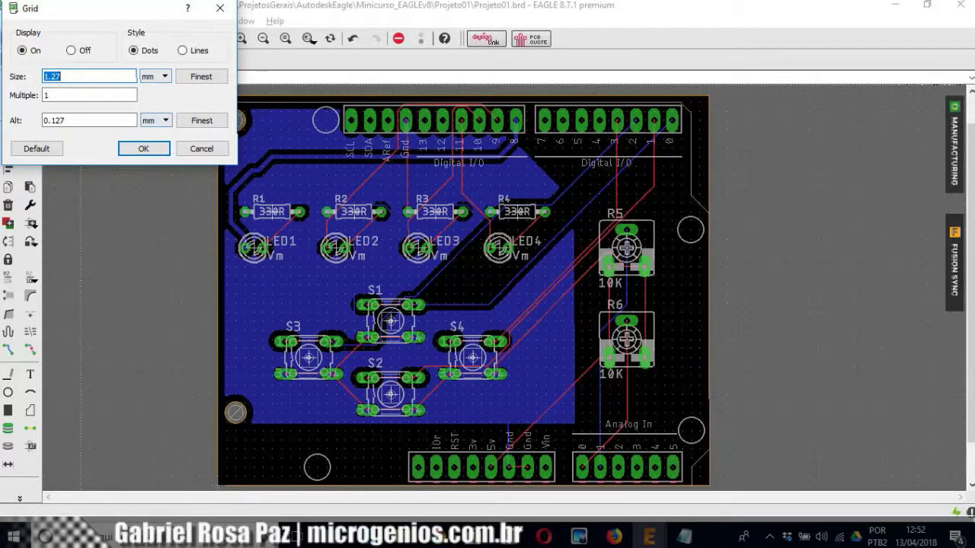
Step: Accept the 1.27 mm grid and confirm 1.5 as the via drill size
left_click(144, 149)
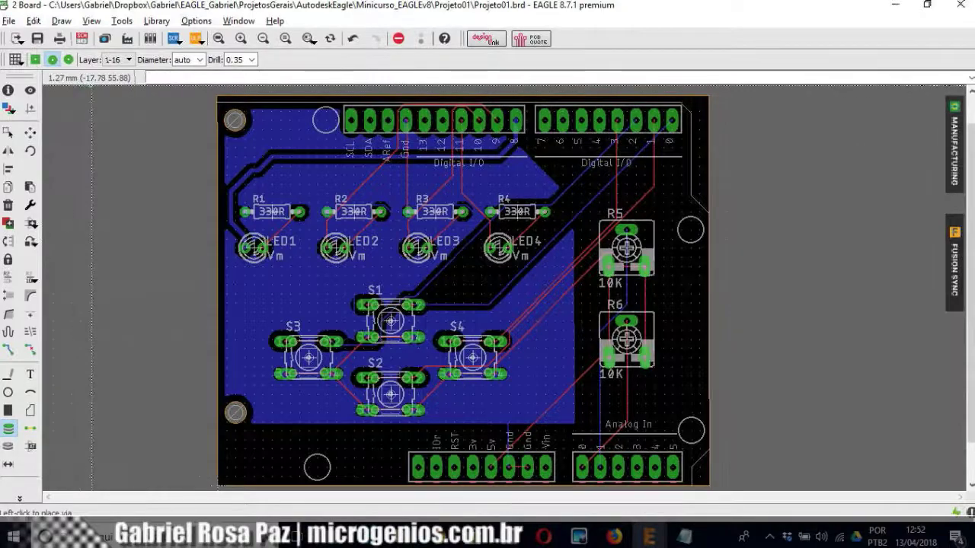
left_click(240, 59)
type("1.5")
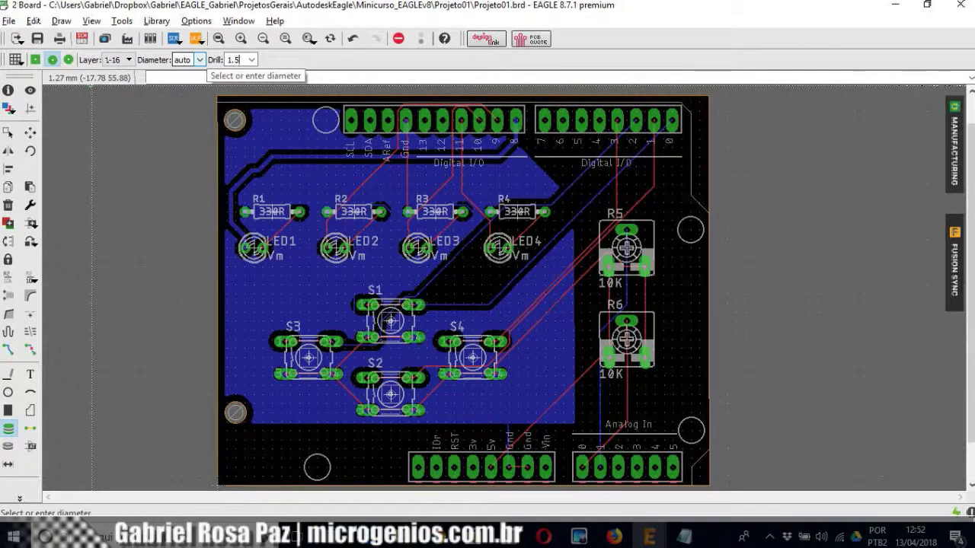
key("Return")
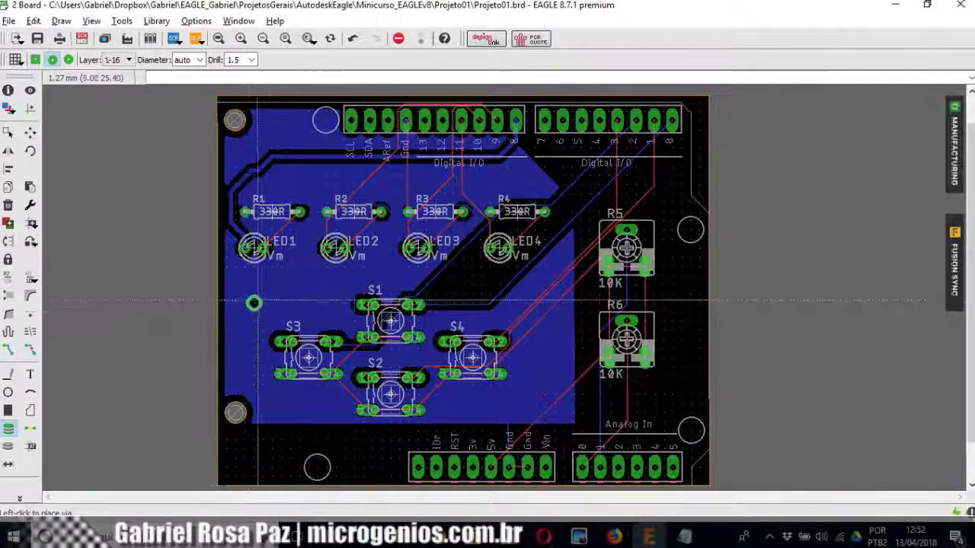
Step: Place two vias in the pour along the left edge, one above the other, and run Ratsnest
left_click(235, 285)
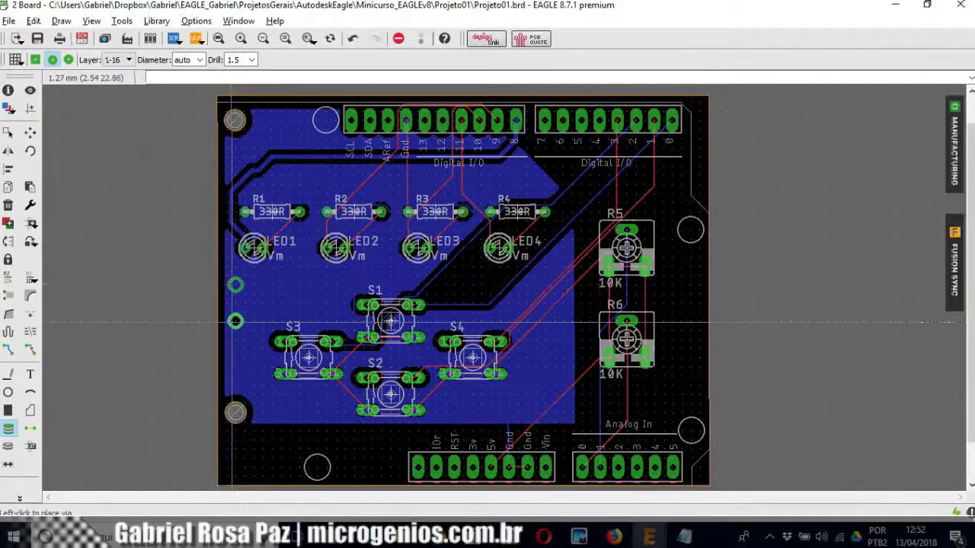
left_click(235, 321)
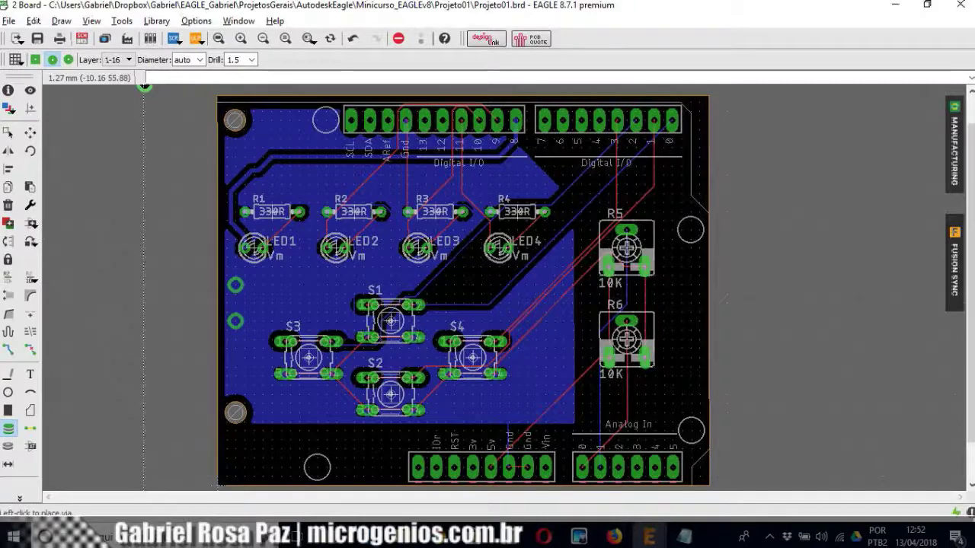
left_click(122, 21)
left_click(131, 124)
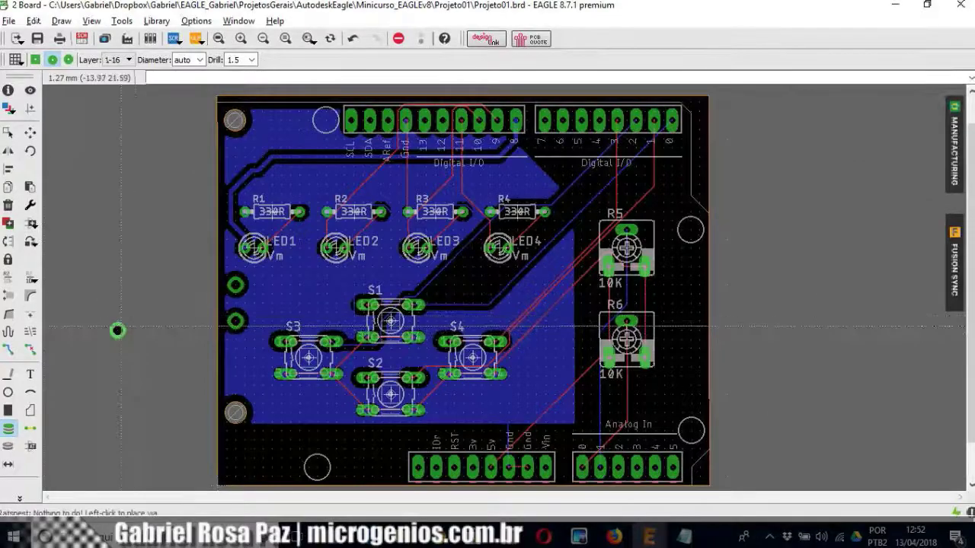
Step: Switch to the Move tool and zoom in on the two vias along the board's left edge
left_click(30, 133)
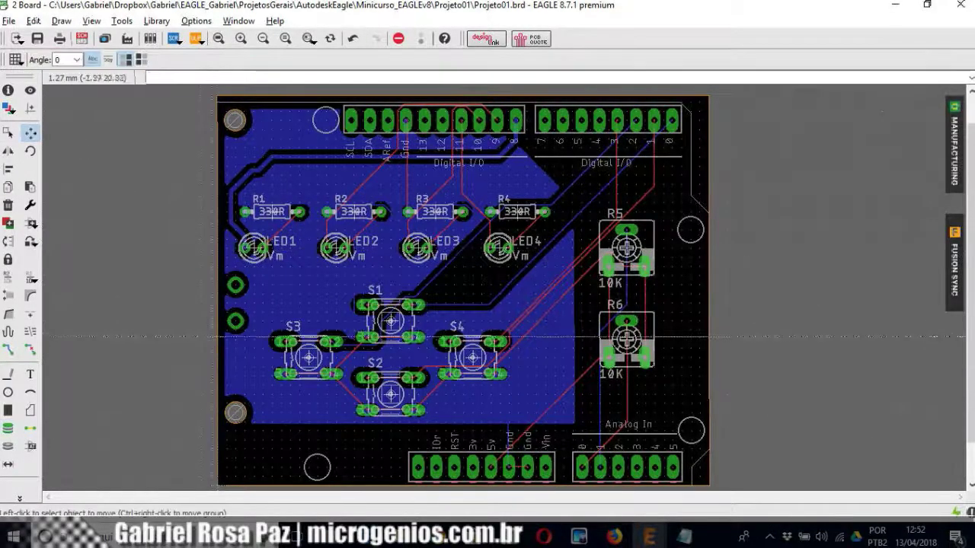
scroll(218, 333, "up", 2)
scroll(244, 335, "down", 2)
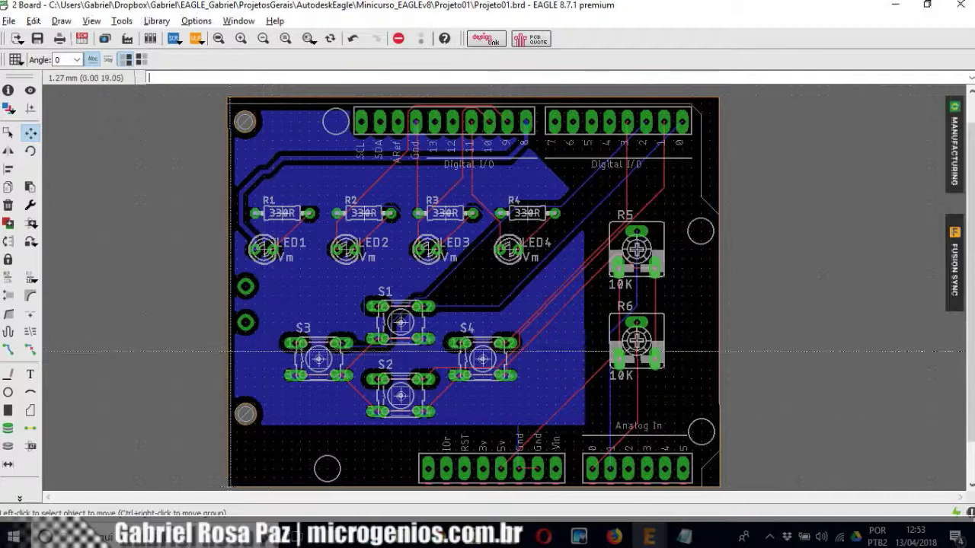
scroll(245, 350, "up", 1)
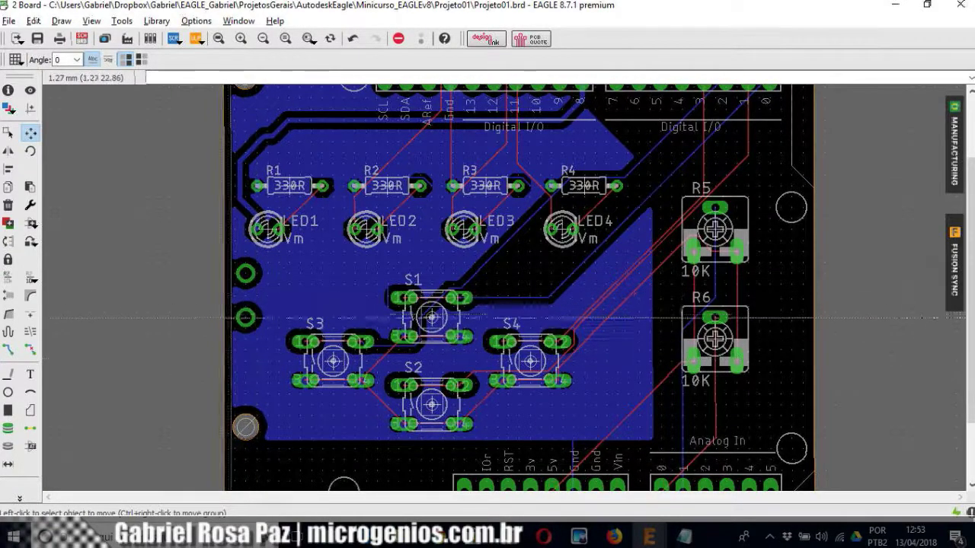
scroll(234, 324, "up", 1)
Step: Rename the lower left-edge via's net from N$12 to GND
left_click(7, 278)
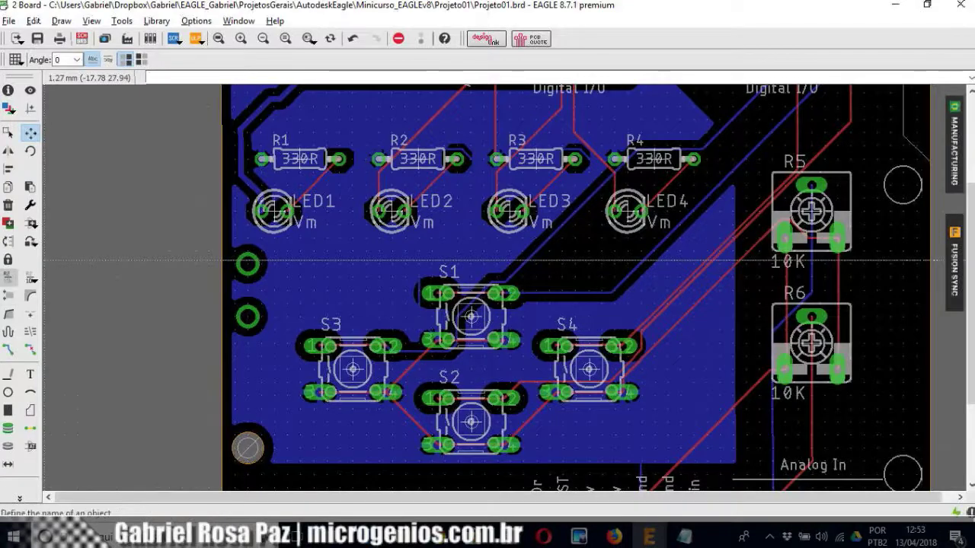
left_click(248, 317)
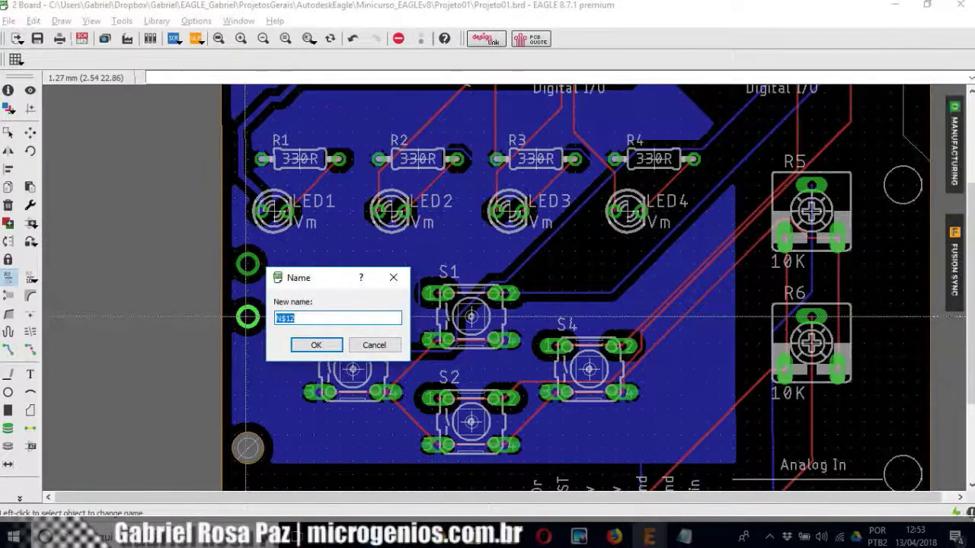
type("GND")
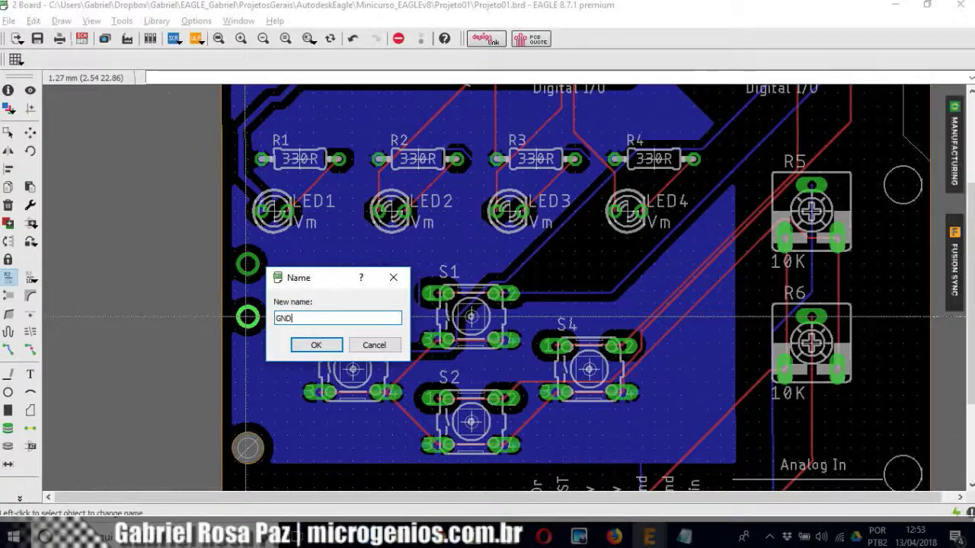
left_click(316, 345)
scroll(289, 411, "up", 1)
scroll(252, 319, "up", 2)
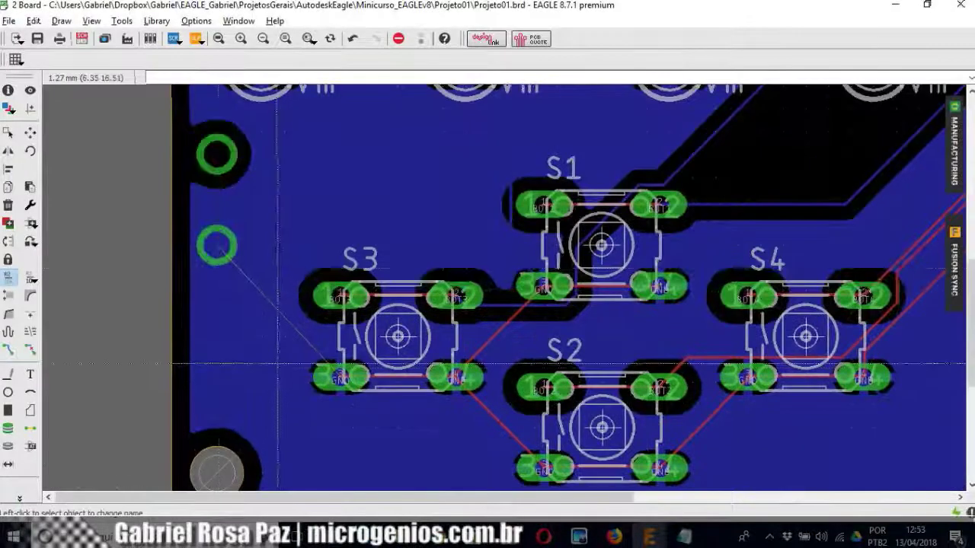
scroll(221, 233, "up", 3)
scroll(221, 233, "down", 2)
scroll(221, 233, "down", 2)
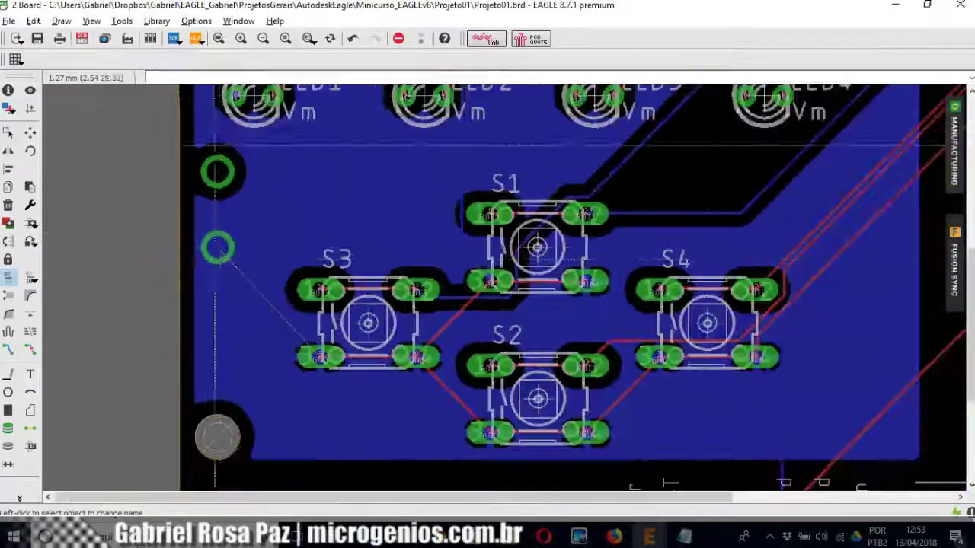
left_click(121, 21)
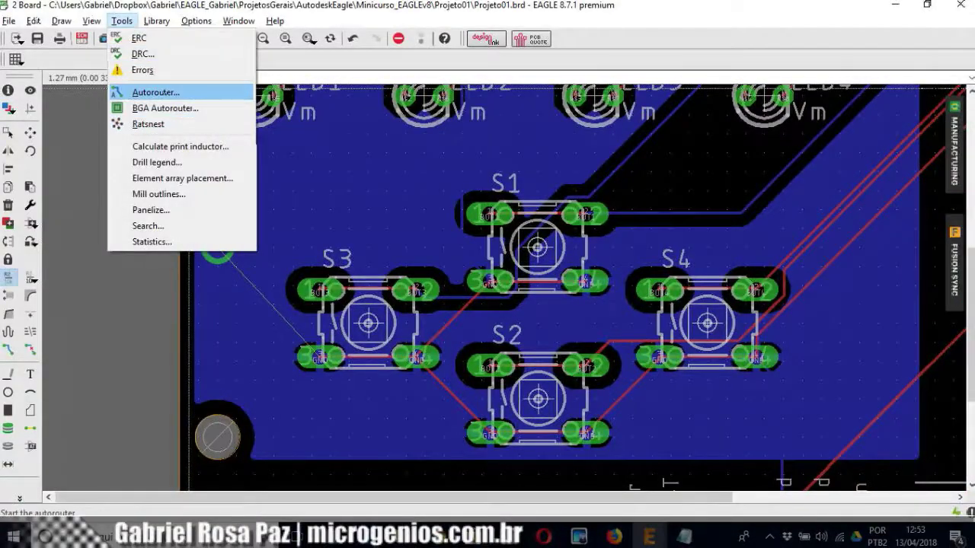
Step: Run Ratsnest to merge the GND via into the pour, then zoom around the left vias to check
left_click(148, 124)
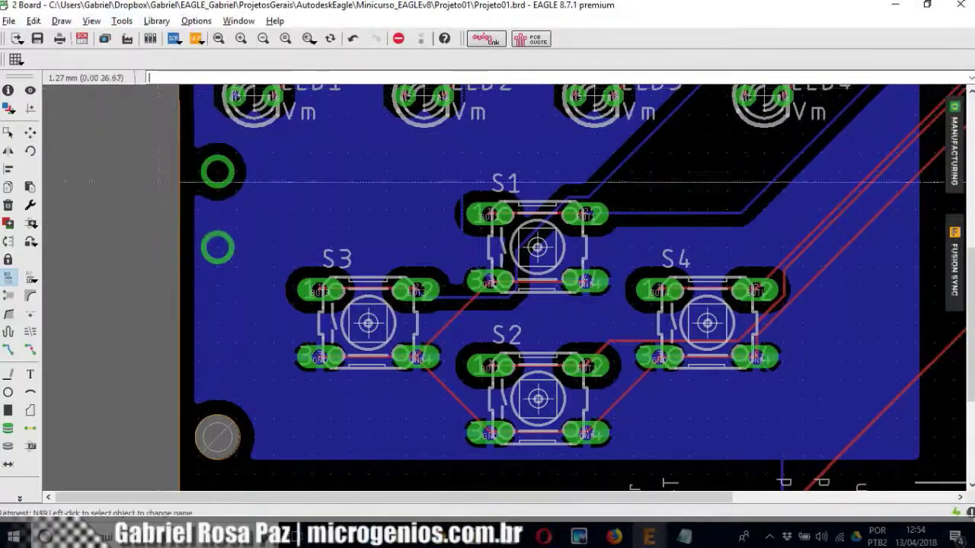
scroll(218, 261, "up", 1)
scroll(216, 255, "down", 1)
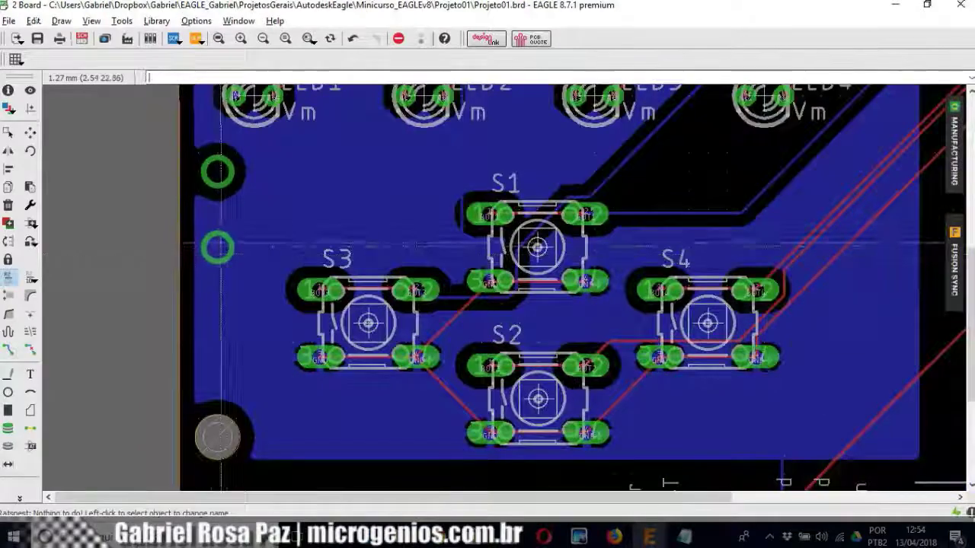
scroll(211, 250, "up", 1)
scroll(213, 253, "down", 2)
scroll(218, 256, "down", 1)
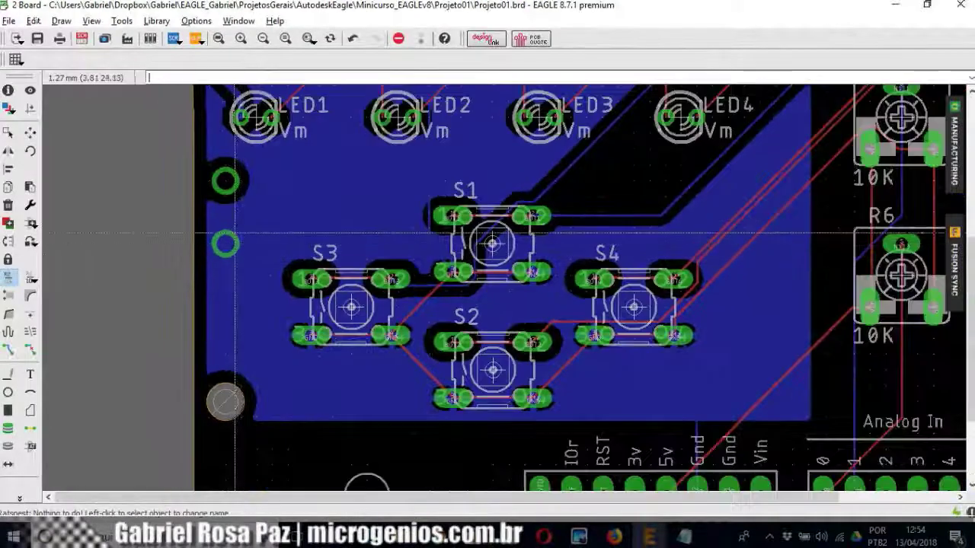
scroll(223, 259, "up", 2)
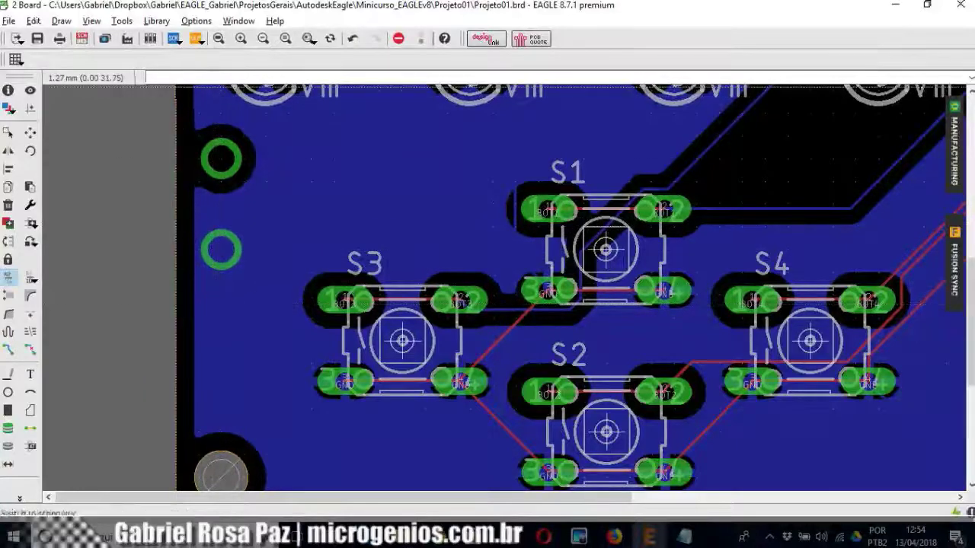
Step: Enable 'Generate thermals for vias' on the Design Rules Supply tab and apply it
left_click(33, 21)
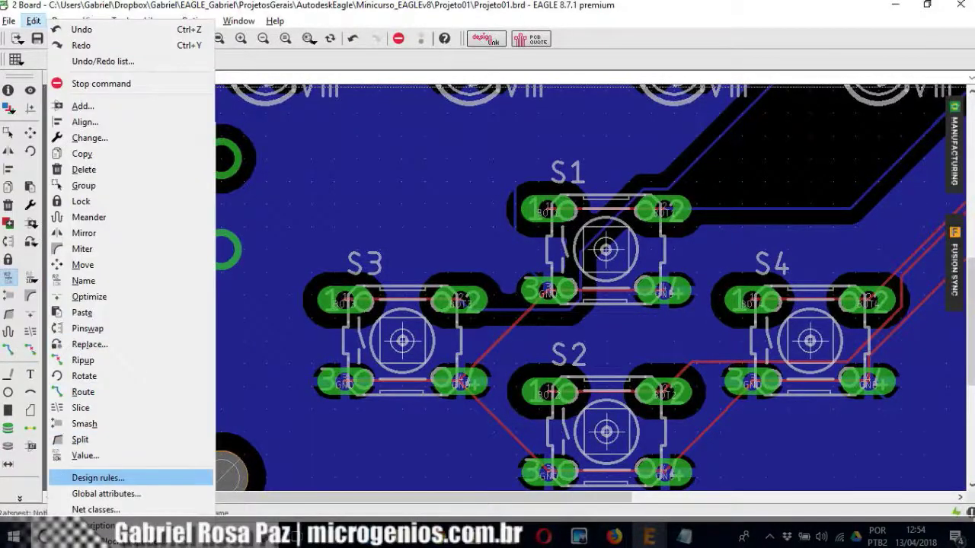
left_click(99, 477)
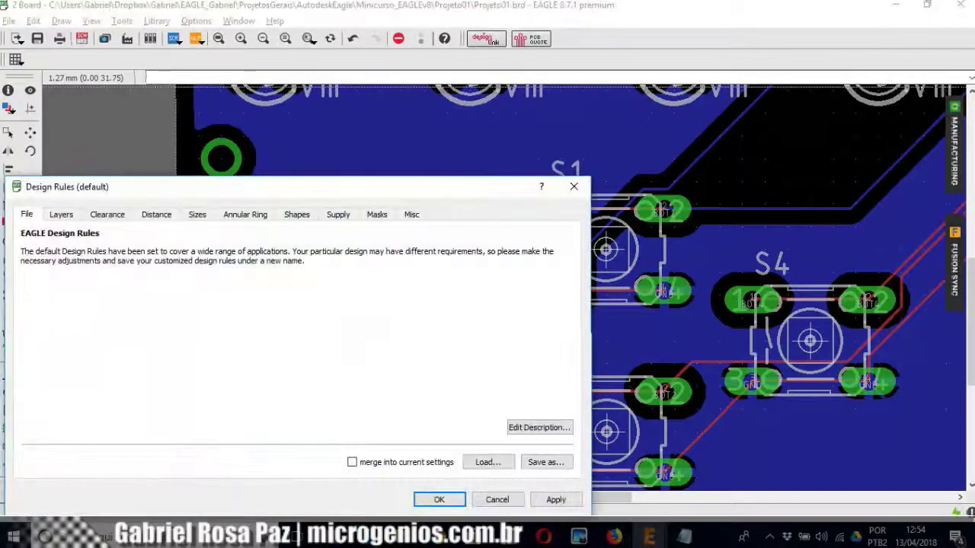
left_click(297, 214)
left_click(338, 214)
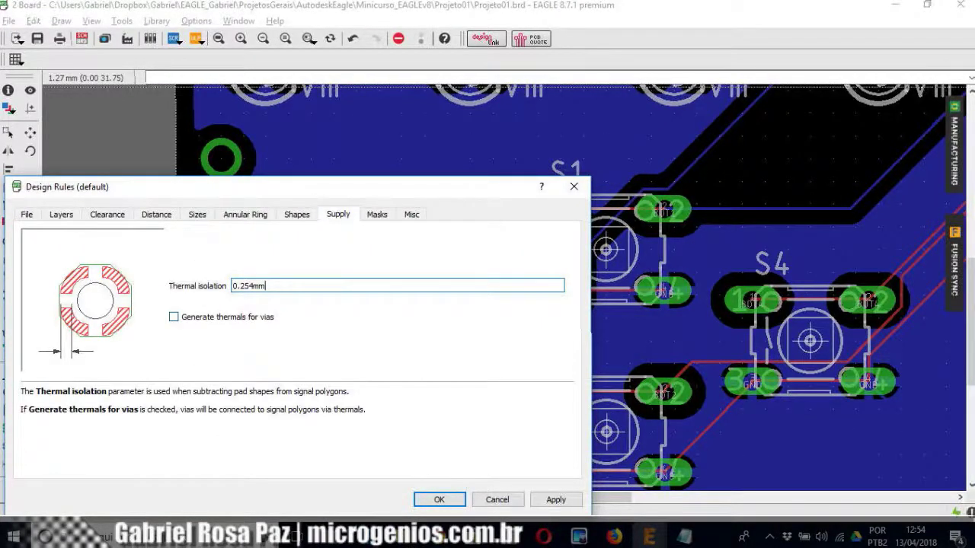
left_click(174, 317)
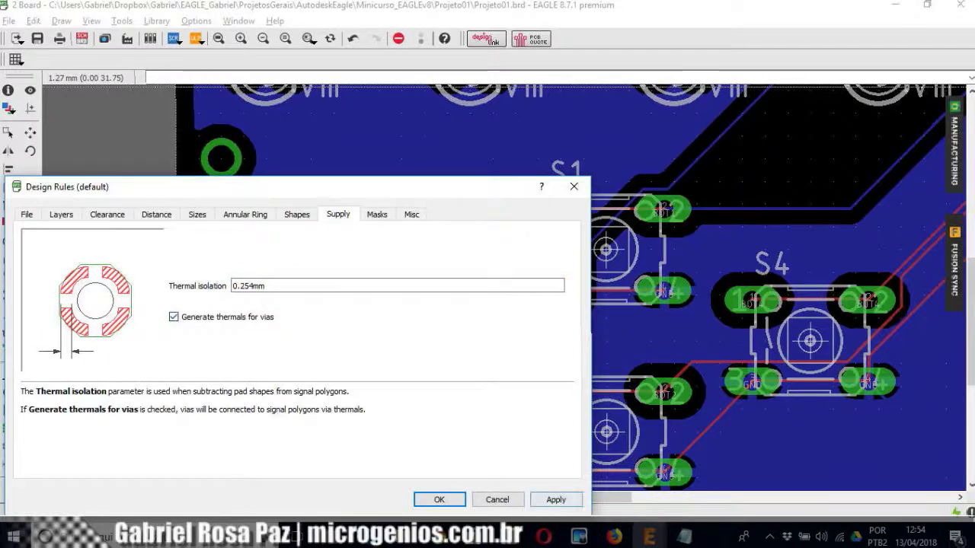
mouse_move(229, 187)
left_mouse_down()
mouse_move(392, 189)
mouse_move(549, 132)
mouse_move(539, 100)
left_mouse_up()
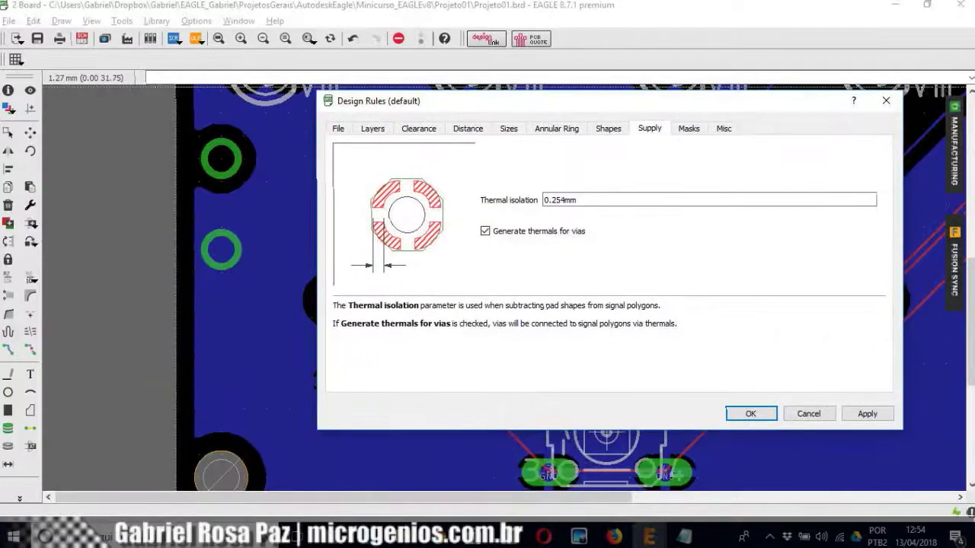
left_click(867, 413)
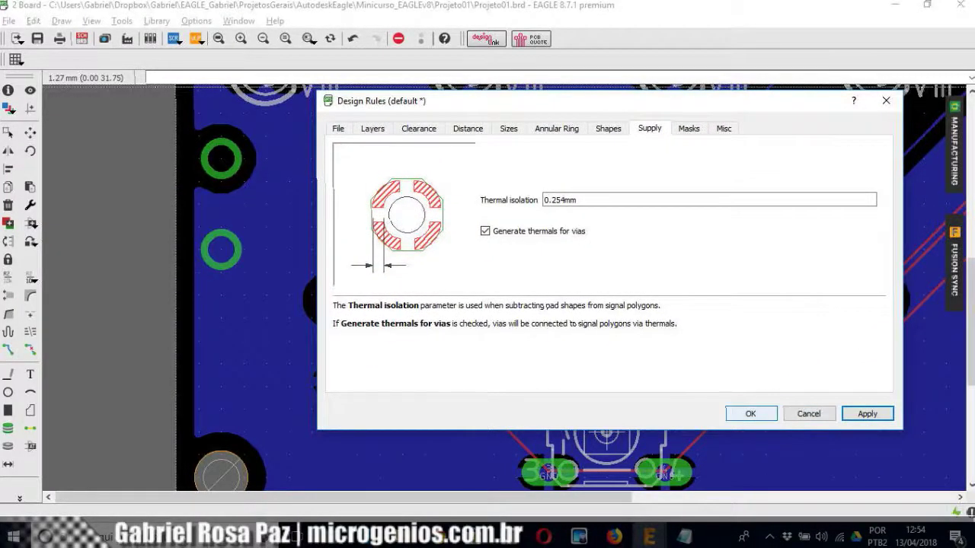
left_click(750, 413)
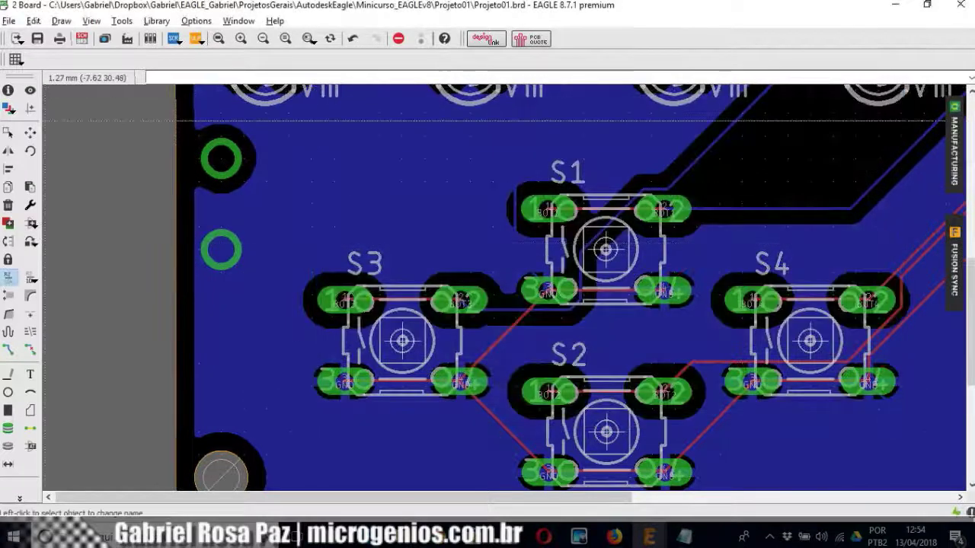
left_click(122, 21)
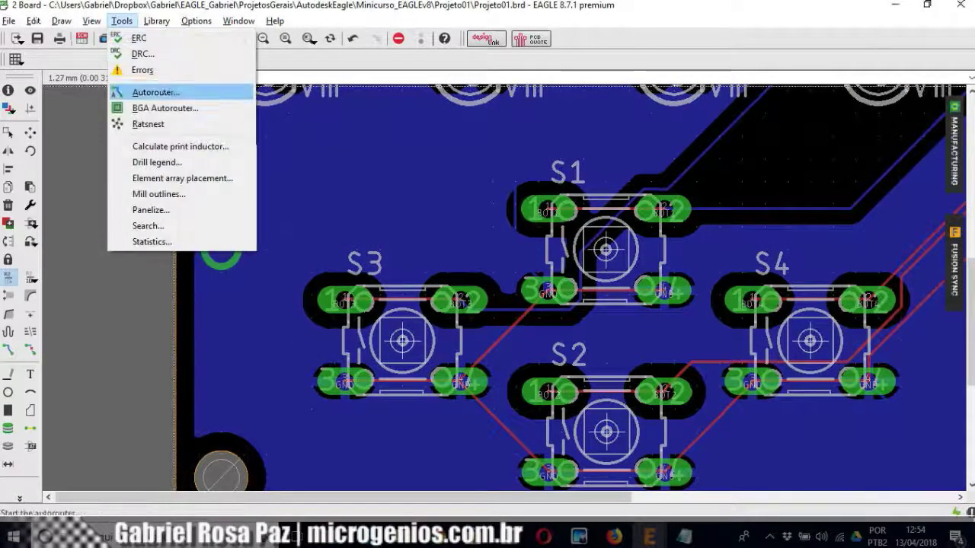
Step: Run Ratsnest, then review the via thermal setting on the Design Rules Supply tab
left_click(148, 124)
scroll(213, 292, "up", 2)
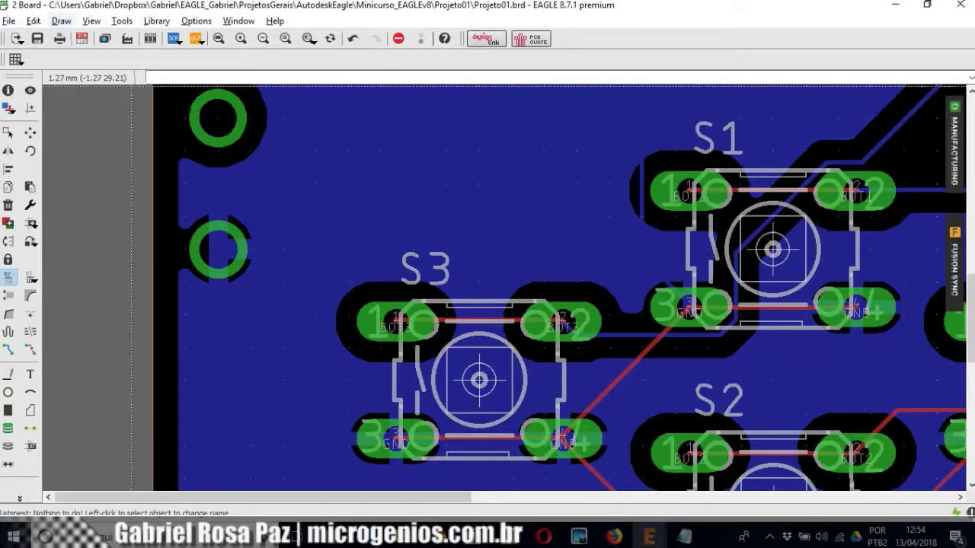
left_click(34, 20)
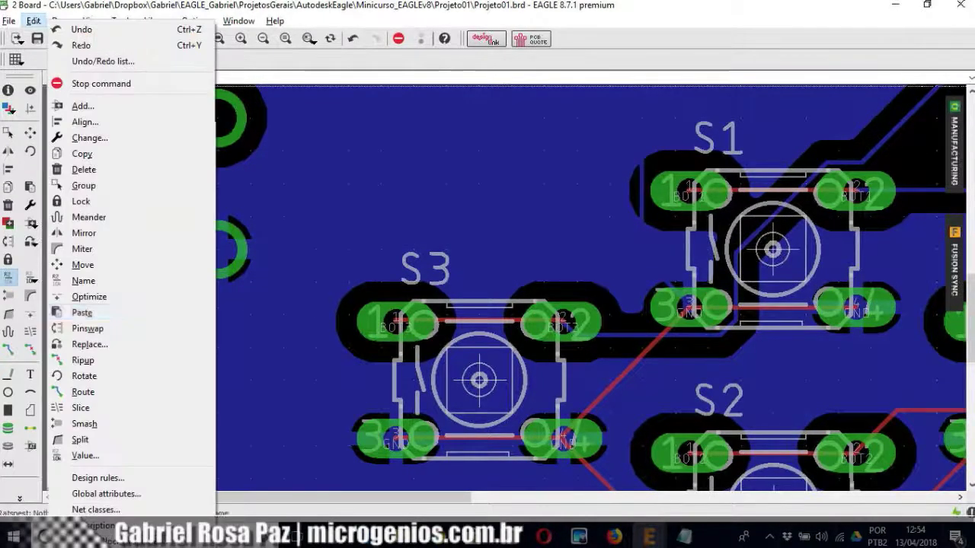
left_click(84, 478)
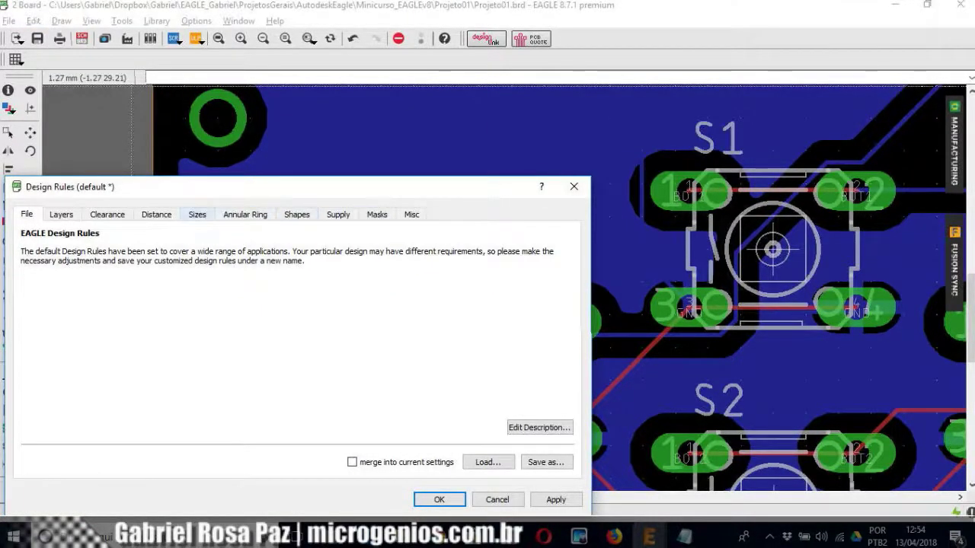
left_click(338, 214)
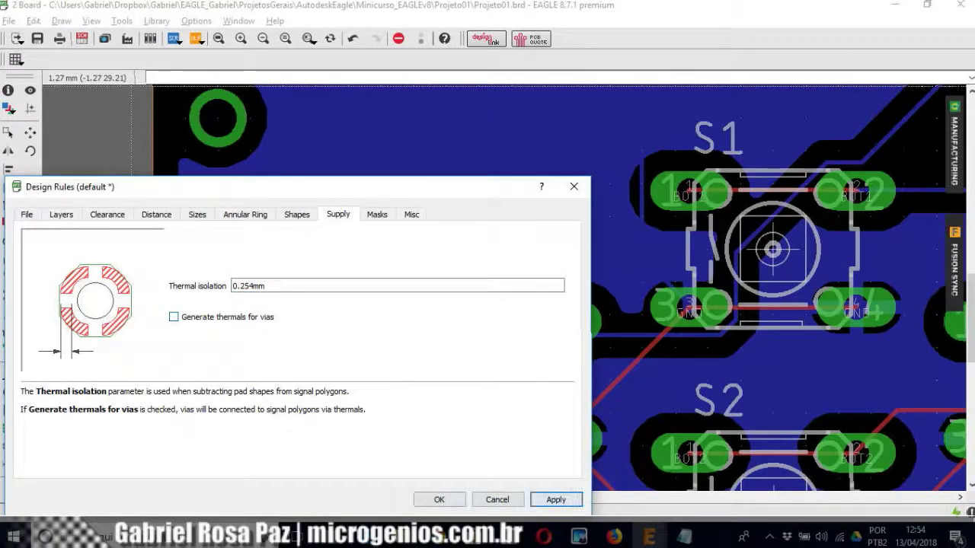
left_click(438, 499)
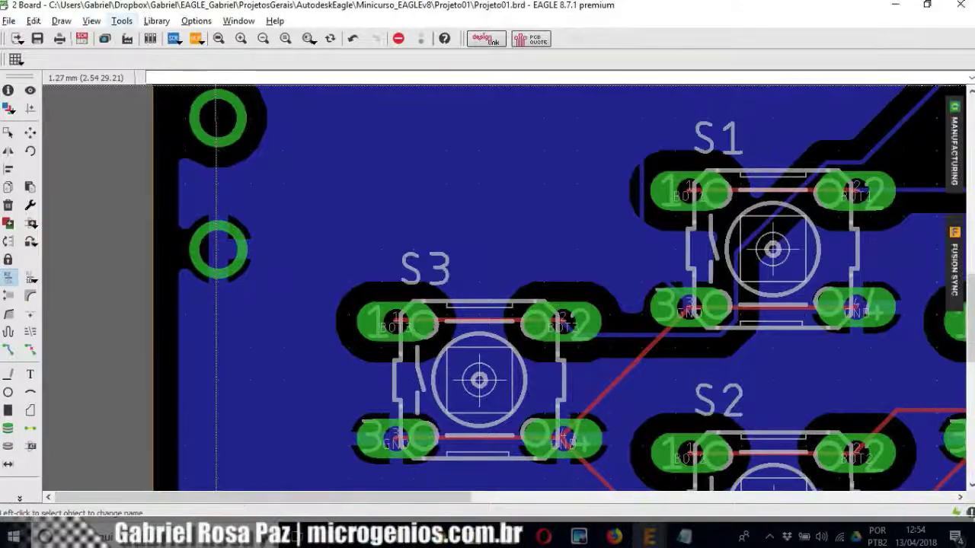
Step: Run Ratsnest again and zoom out to view the whole board
left_click(122, 20)
left_click(147, 123)
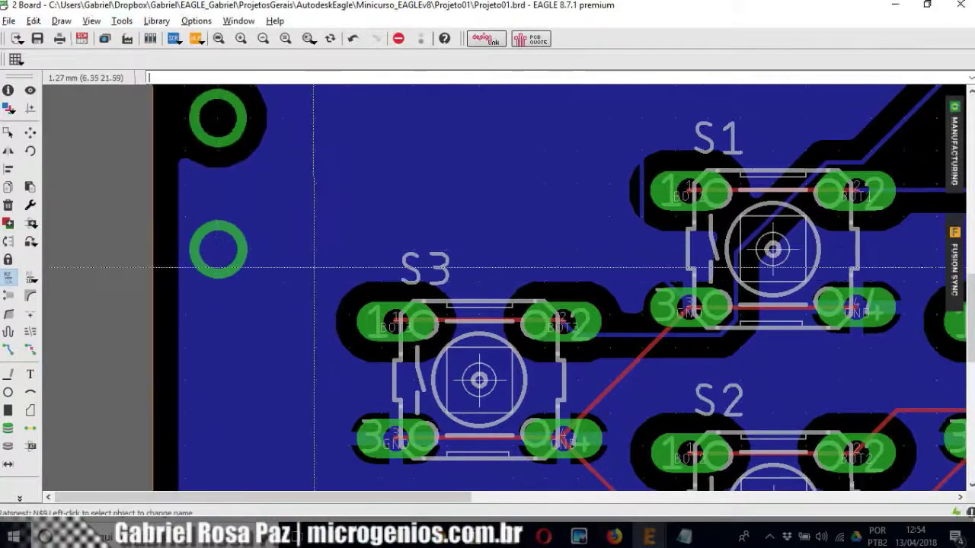
scroll(522, 269, "down", 1)
scroll(522, 269, "down", 2)
scroll(522, 270, "down", 2)
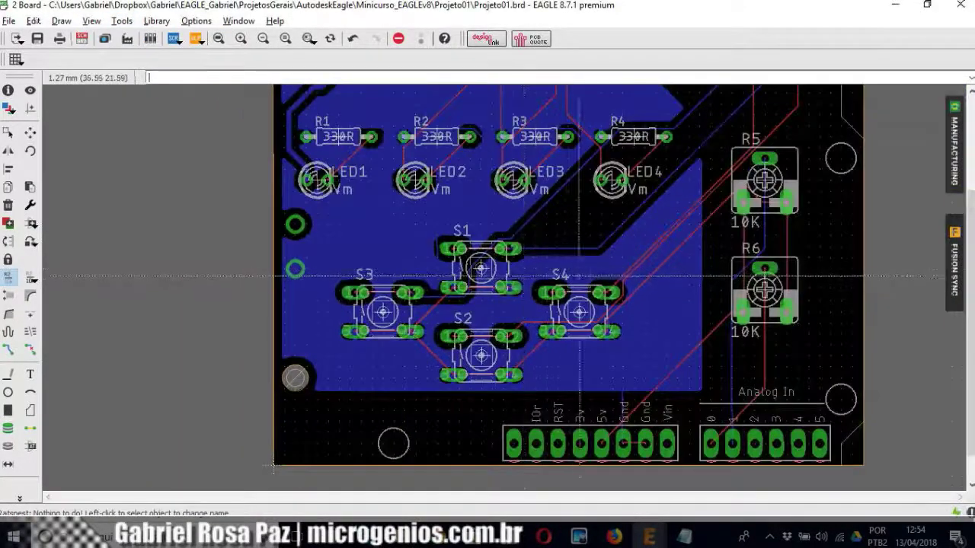
Step: Pan and zoom in on the top-left corner mounting hole of the board
mouse_move(522, 270)
middle_mouse_down()
mouse_move(456, 307)
mouse_move(487, 258)
middle_mouse_up()
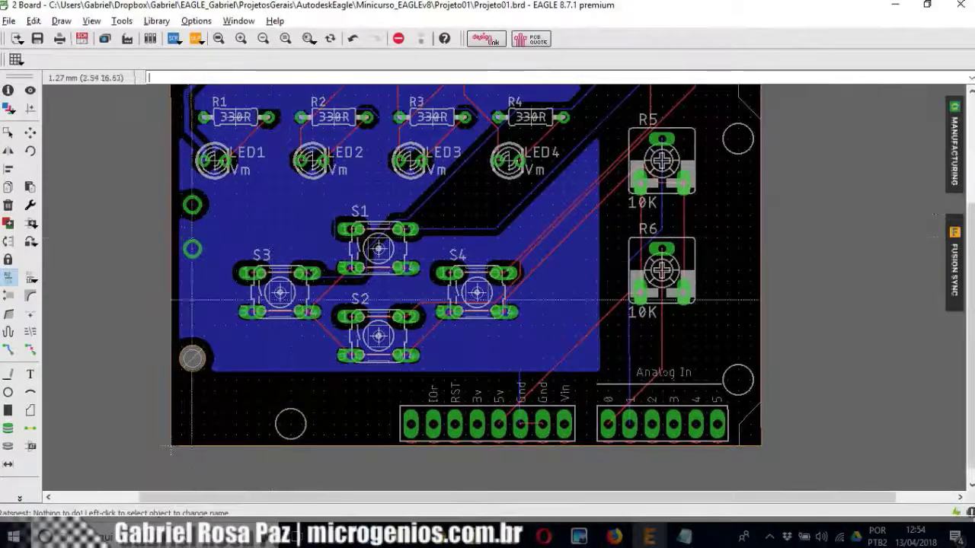
scroll(291, 220, "down", 1)
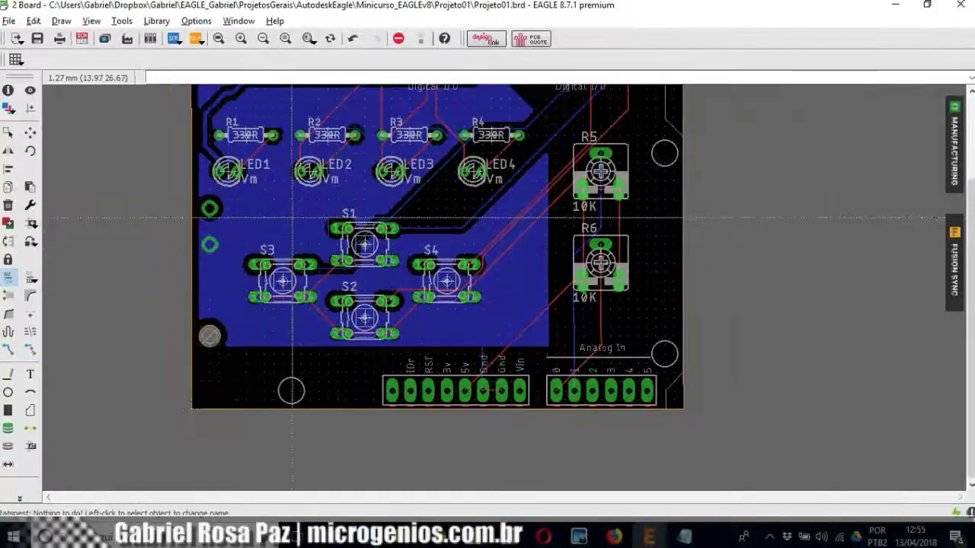
middle_click_drag(290, 220, 237, 327)
scroll(131, 159, "up", 1)
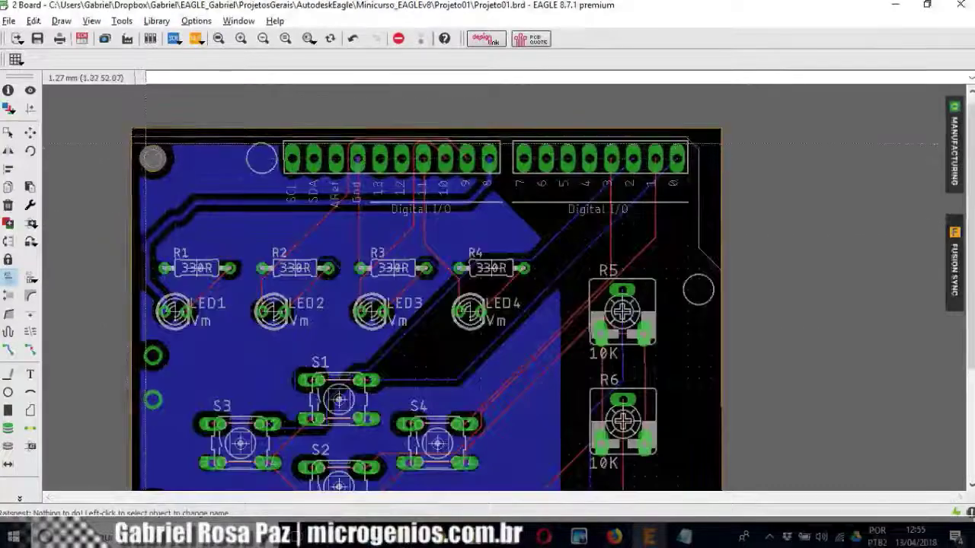
scroll(141, 147, "up", 1)
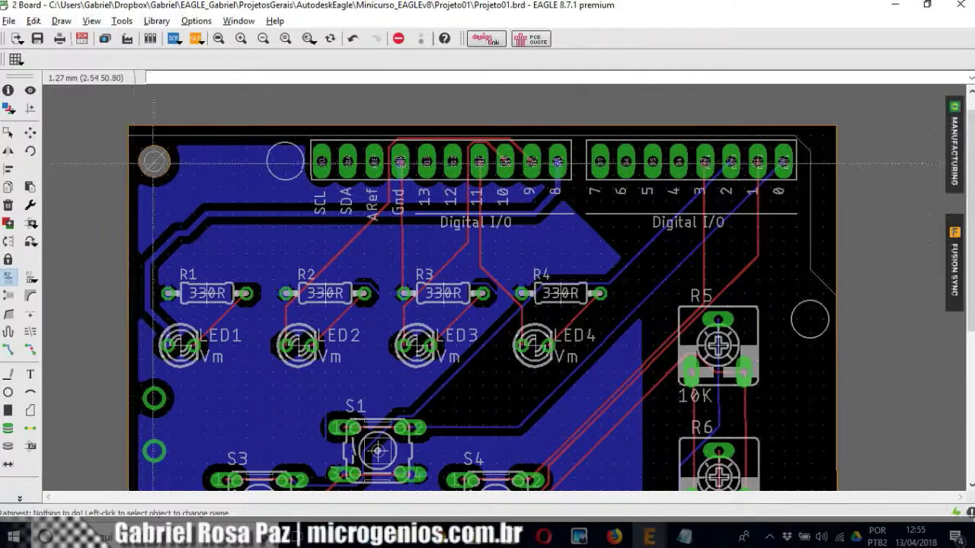
right_click(154, 161)
left_click(197, 258)
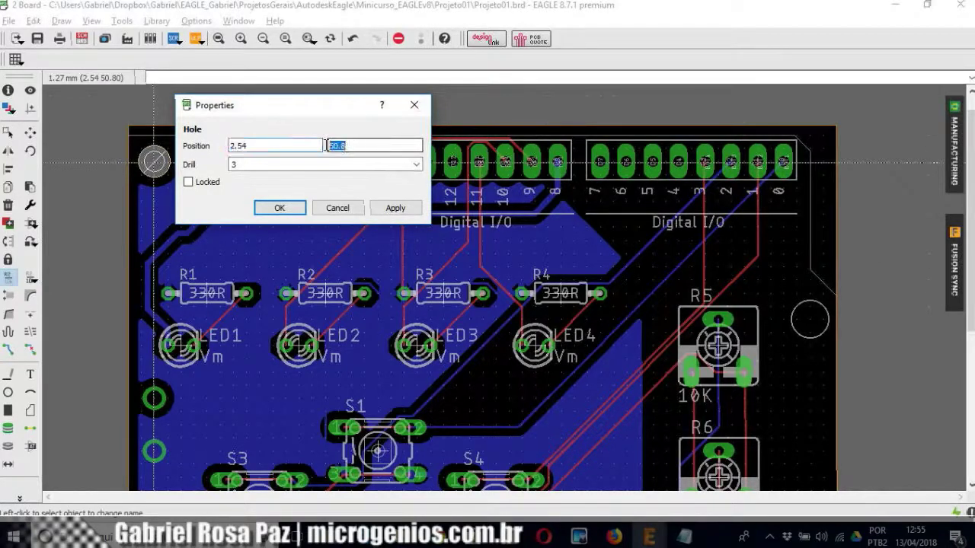
left_click(277, 143)
key("Tab")
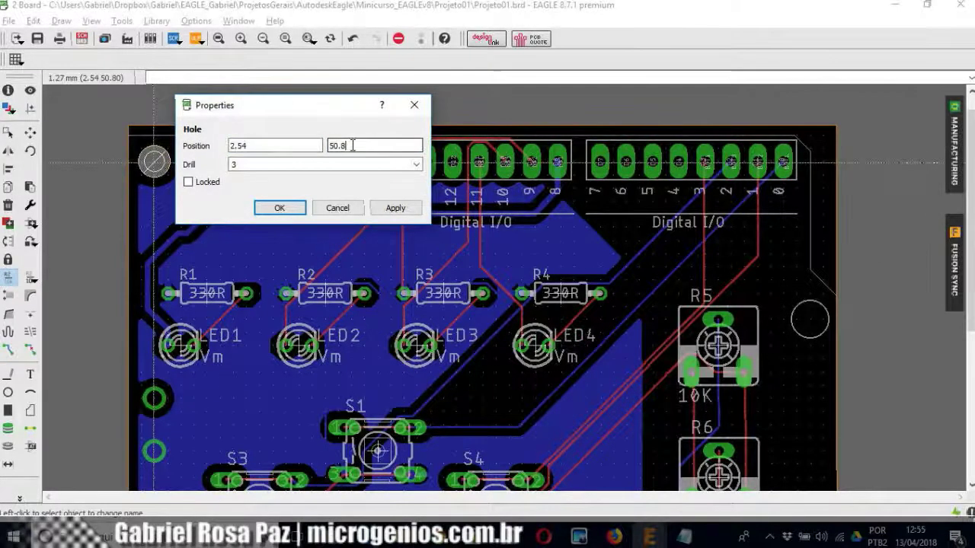
left_click(234, 144)
left_click(355, 151)
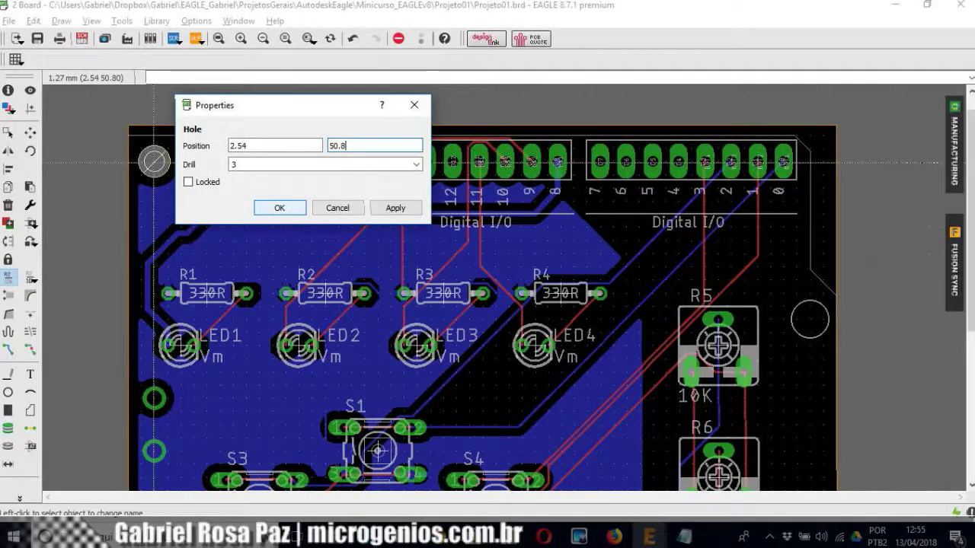
Step: Close the mounting hole's Properties dialog unchanged and reframe the board's top-left area
left_click(338, 208)
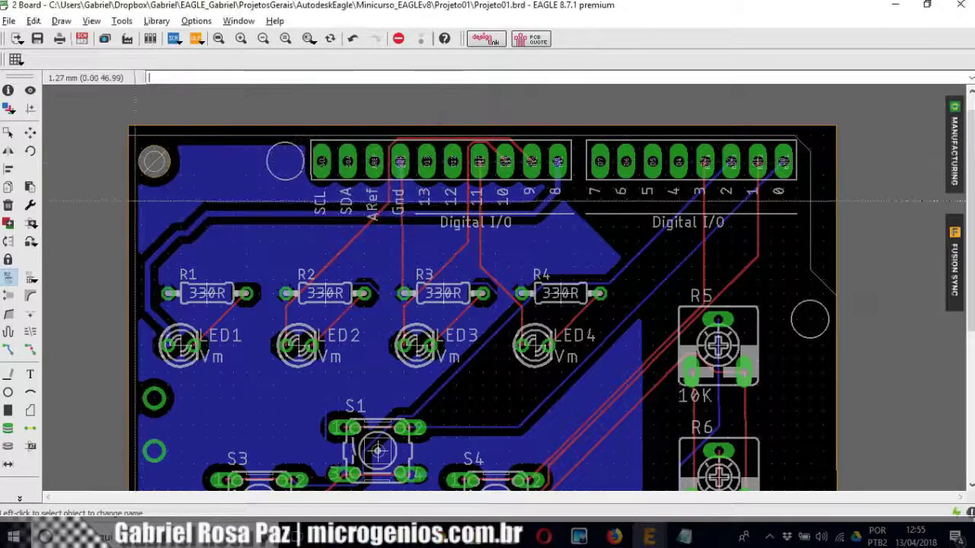
scroll(149, 207, "down", 1)
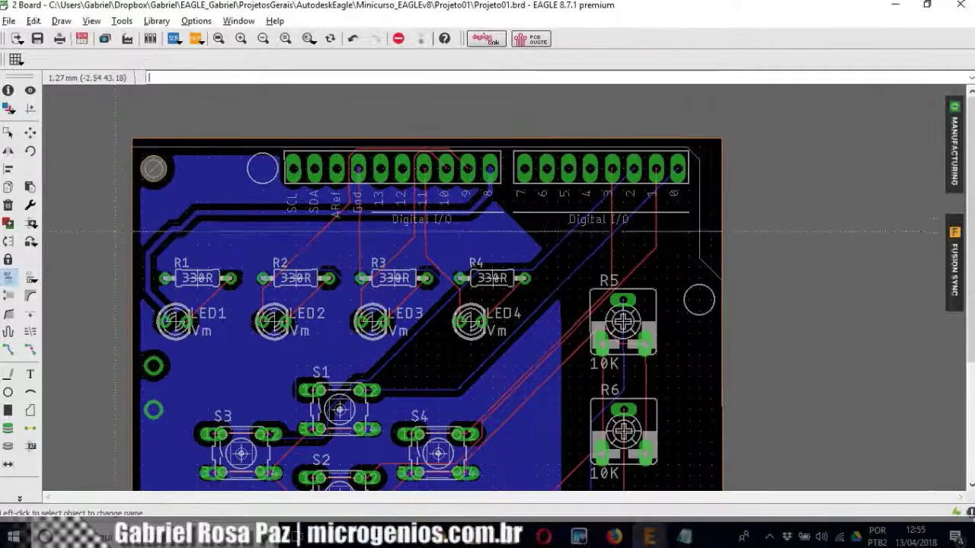
middle_click_drag(115, 234, 131, 197)
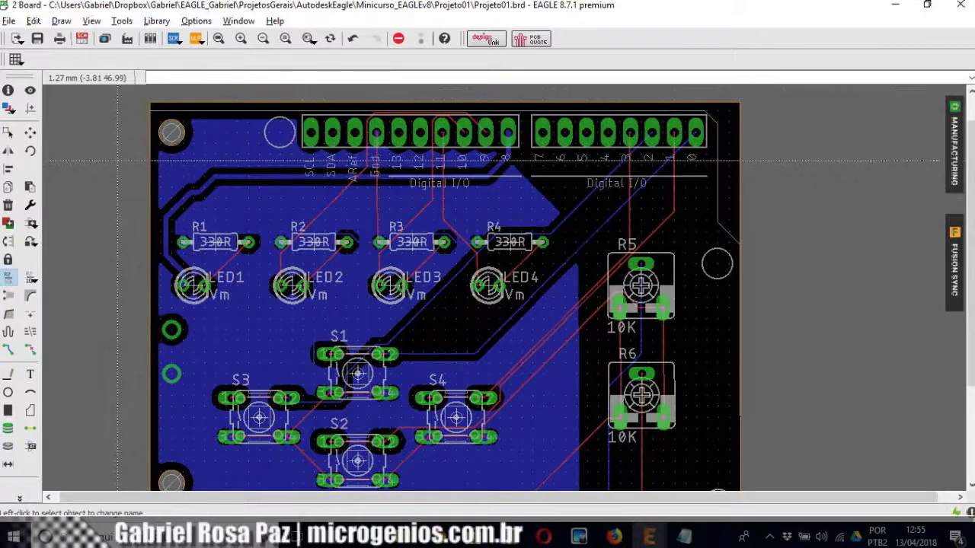
Step: Place a Mark reference point at the board's top-left corner
left_click(30, 108)
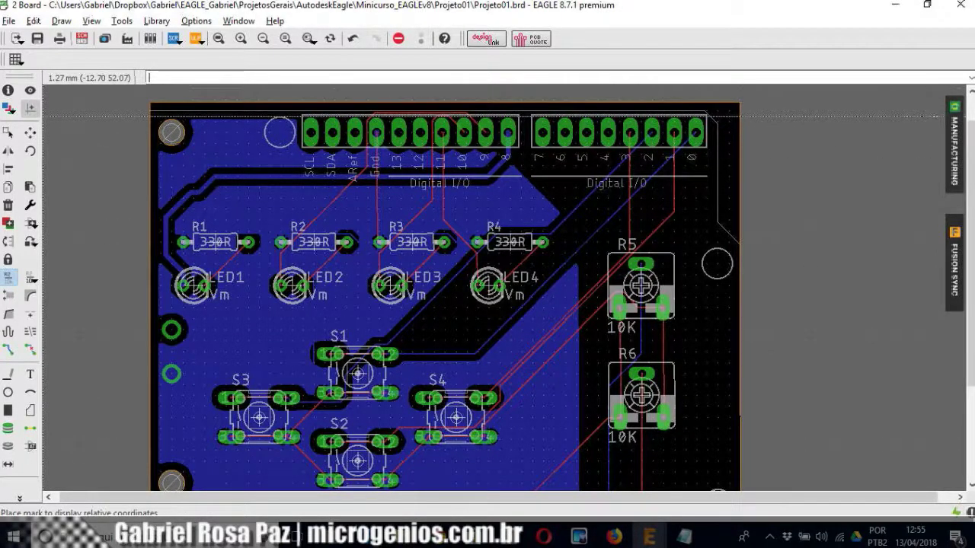
left_click(30, 108)
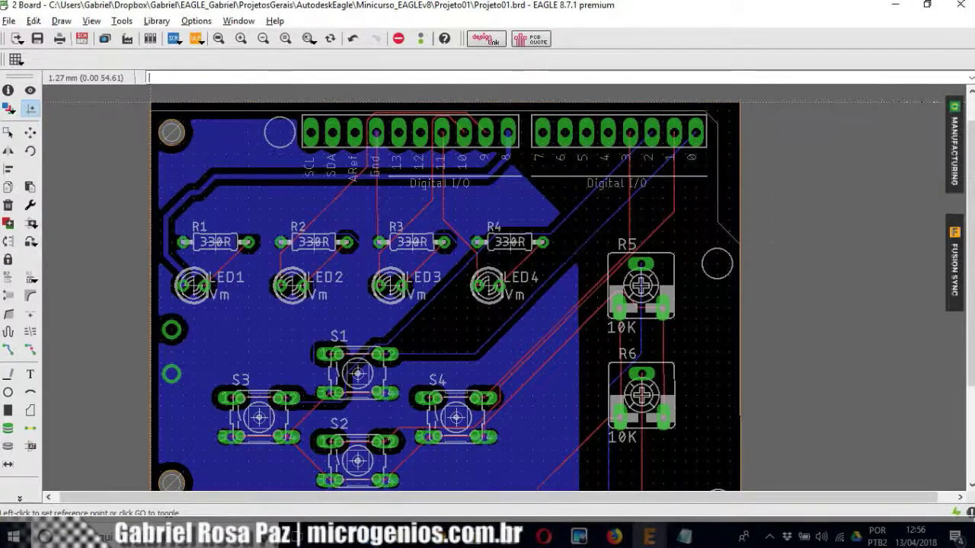
left_click(150, 104)
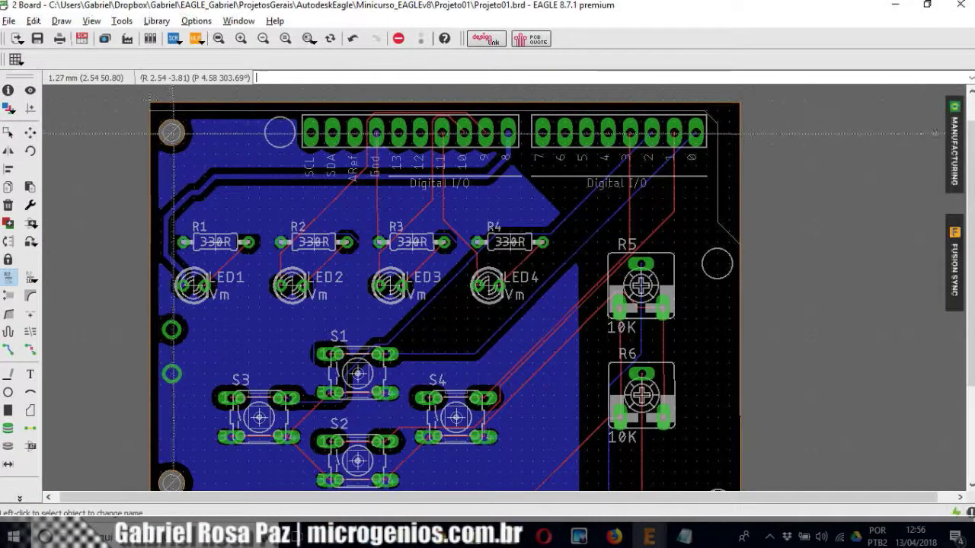
Step: Center the view on the top-left mounting hole
scroll(170, 133, "up", 4)
scroll(170, 132, "down", 1)
middle_click_drag(78, 150, 105, 232)
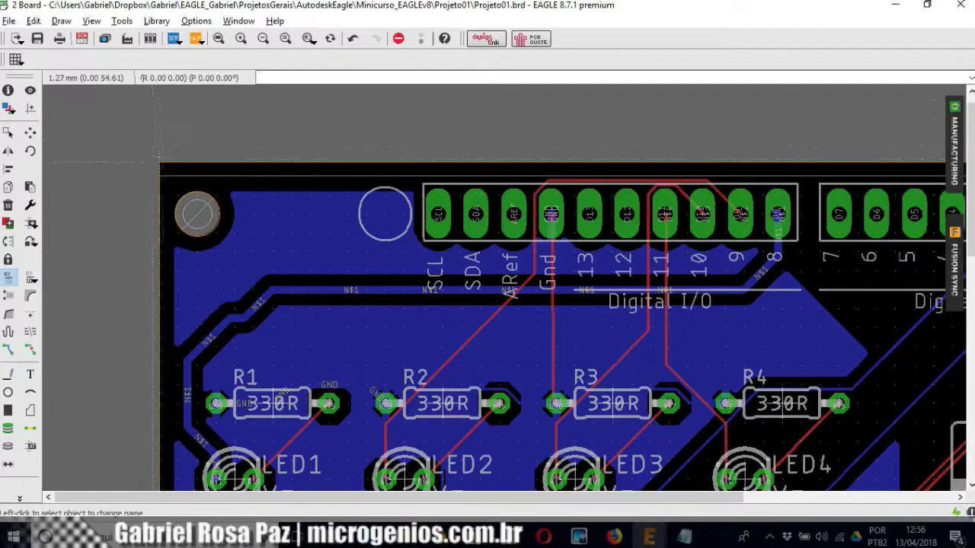
left_click(160, 161)
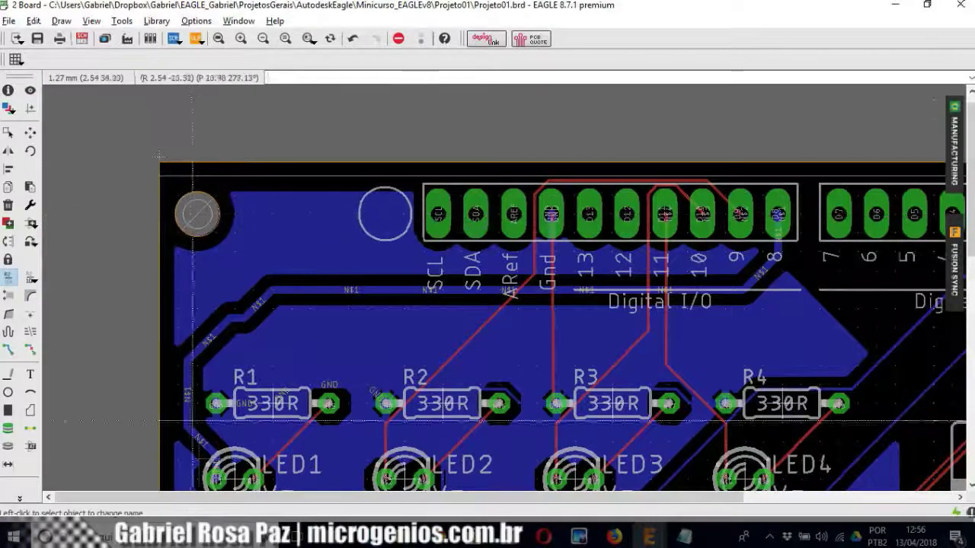
Step: Zoom down the left edge to read the bottom-left corner 54.61 mm below the mark, then return upward
scroll(140, 322, "down", 2)
scroll(152, 289, "down", 3, "shift")
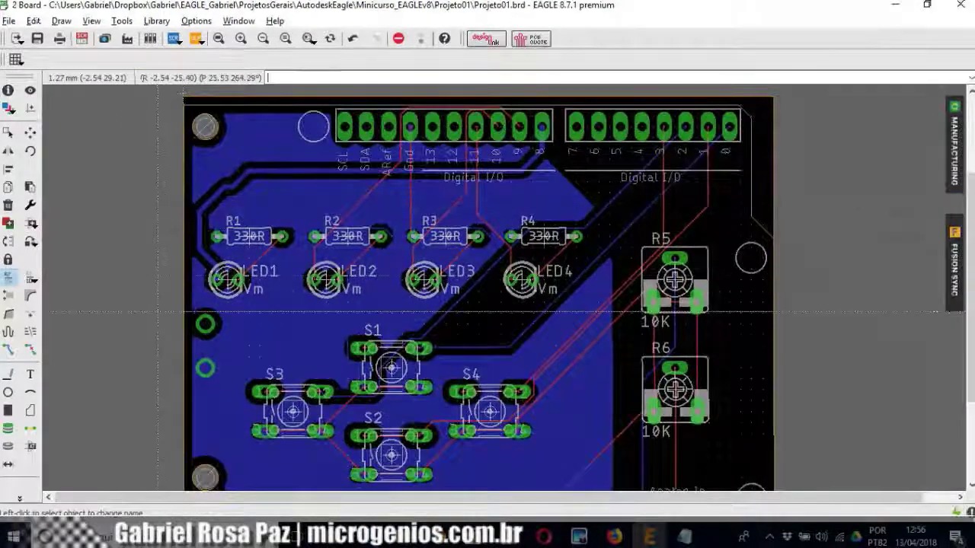
scroll(172, 231, "down", 2, "shift")
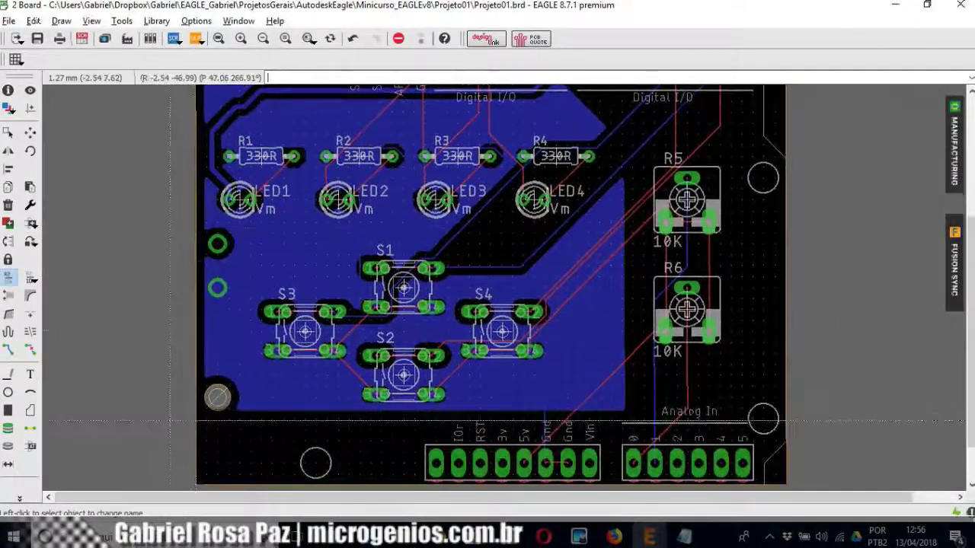
scroll(203, 396, "down", 2, "shift")
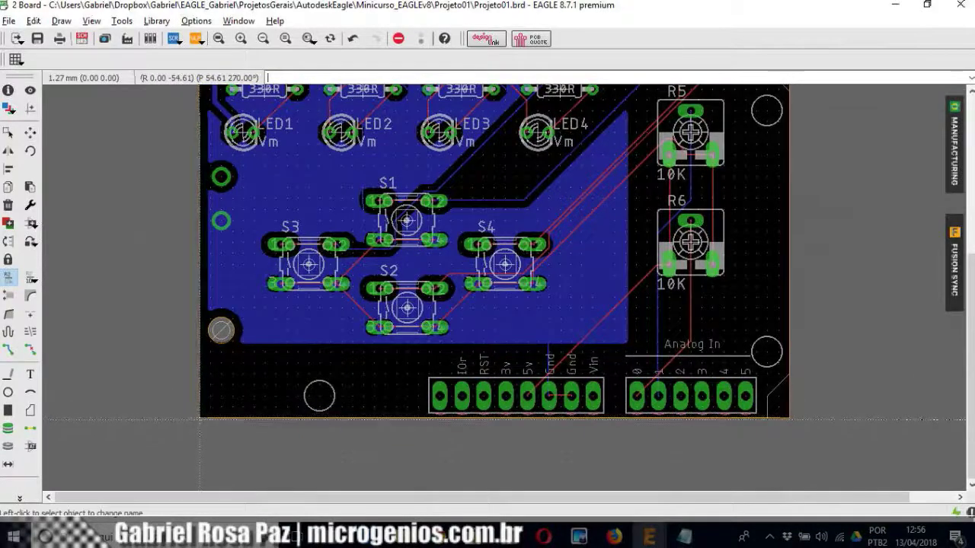
scroll(200, 417, "up", 1)
scroll(200, 417, "up", 1)
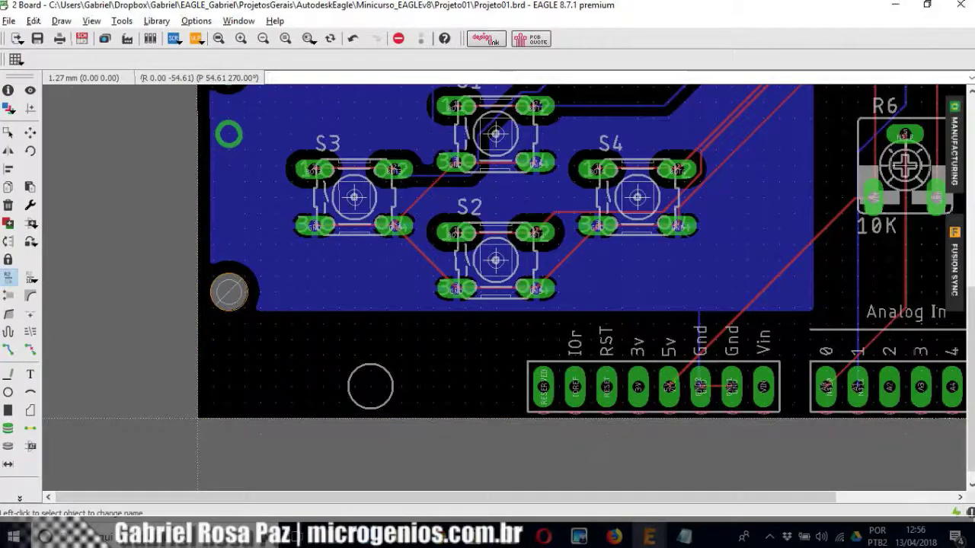
scroll(120, 231, "down", 1)
mouse_move(150, 204)
middle_mouse_down()
mouse_move(143, 297)
mouse_move(104, 466)
middle_mouse_up()
Step: Review the top-left mounting hole's position and drill properties, closing them unchanged
right_click(154, 183)
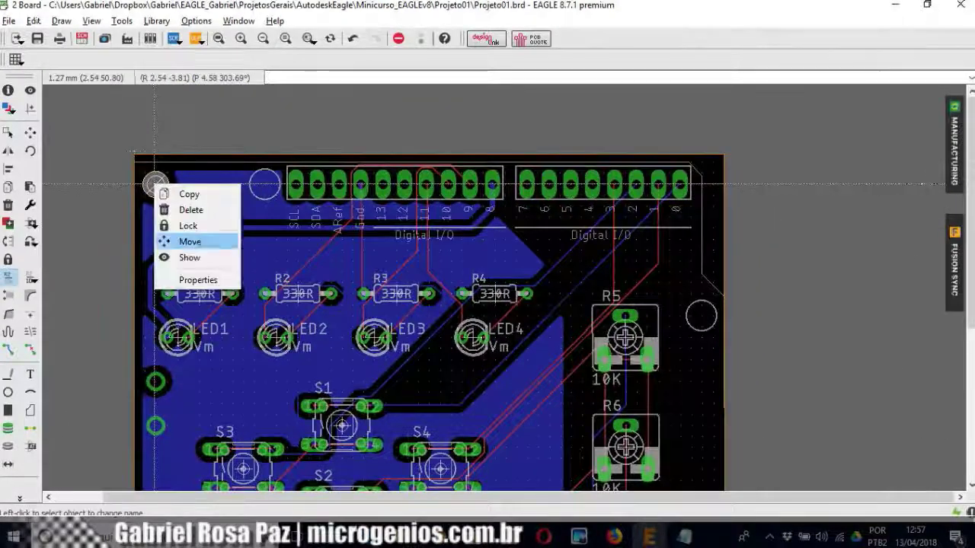
left_click(194, 279)
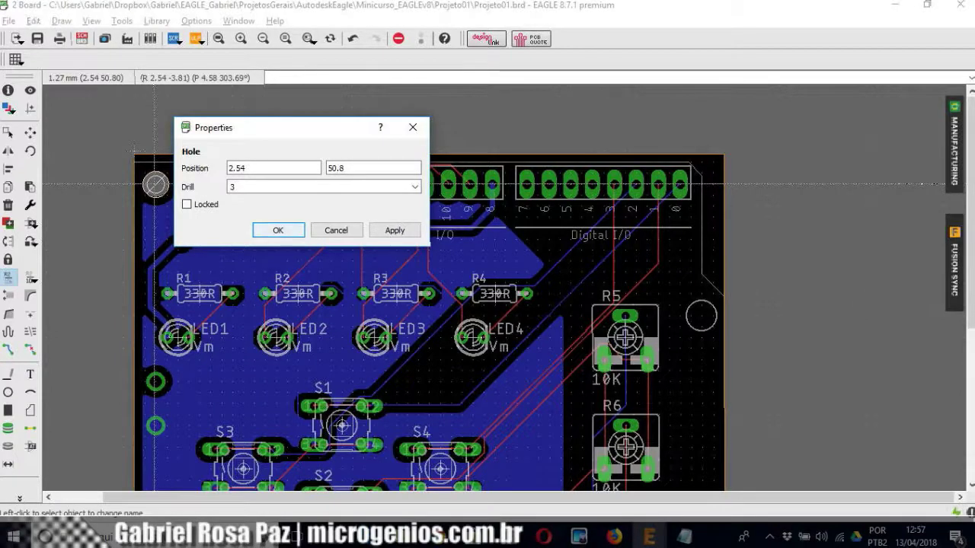
left_click(278, 230)
Step: Fit the whole board in view and save it as Projeto01.brd
scroll(555, 344, "down", 1)
scroll(555, 345, "down", 1)
middle_click_drag(556, 345, 589, 287)
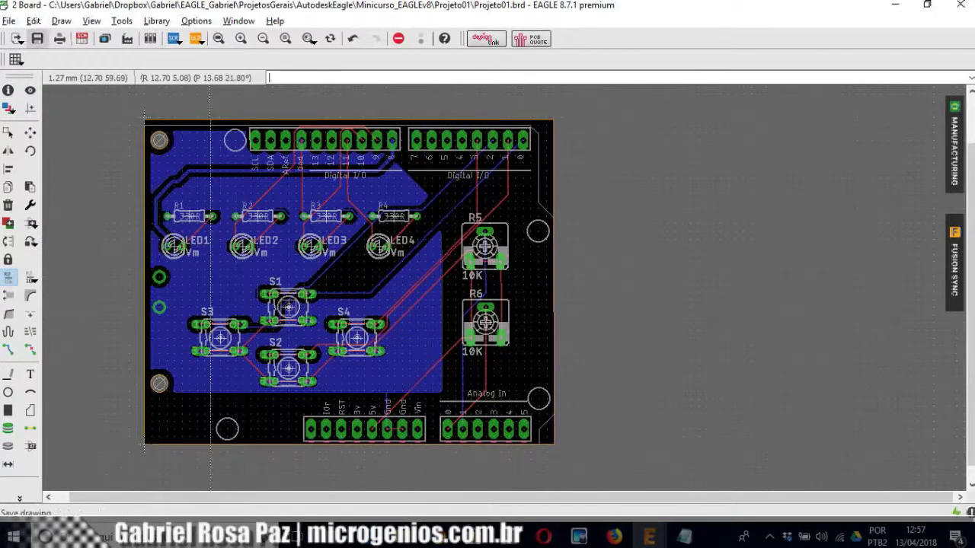
left_click(37, 38)
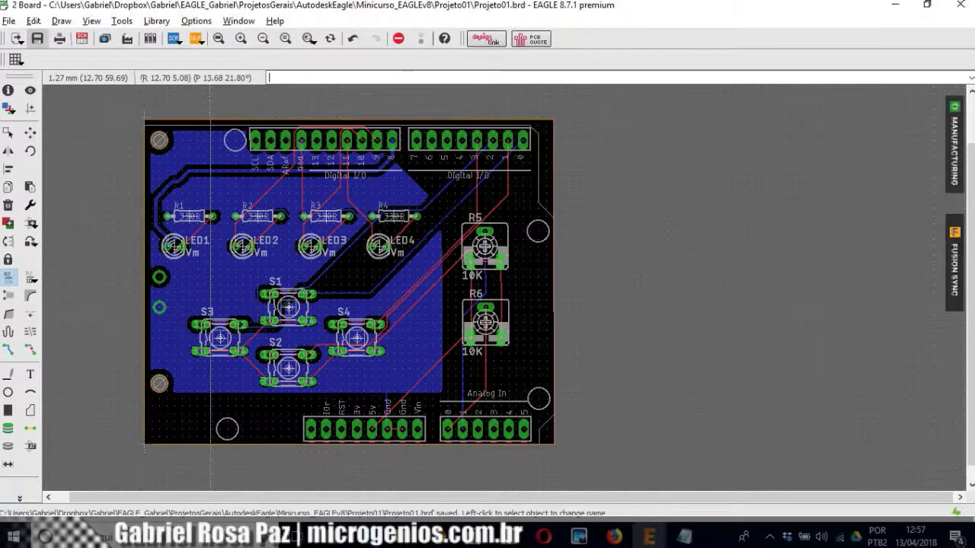